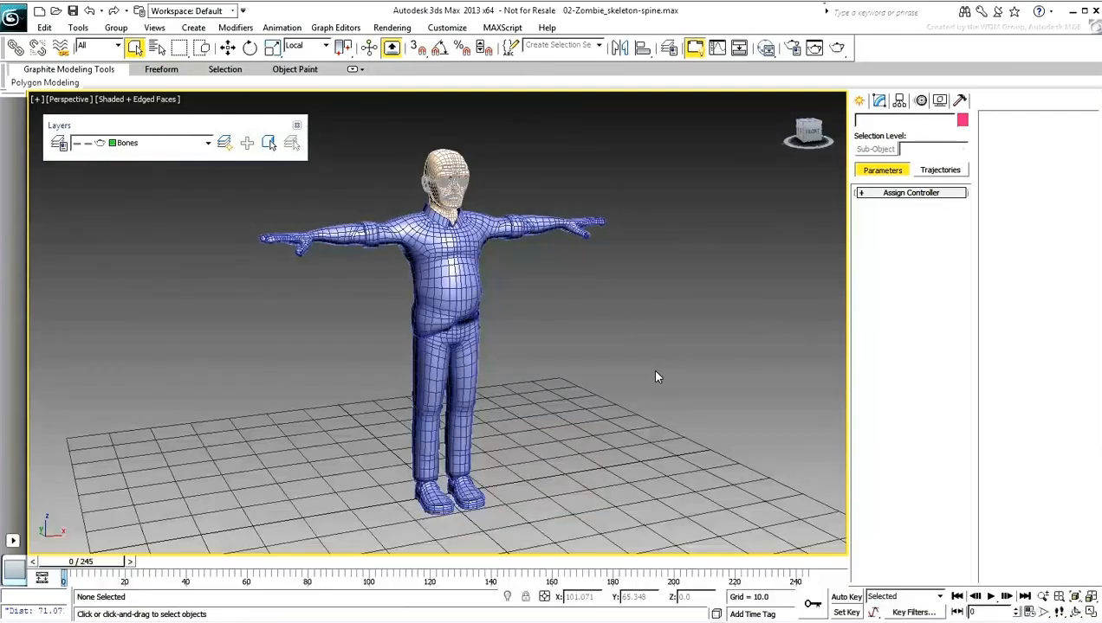
Switch the perspective viewport to the Left view and frame the character's head and torso.
left_click(68, 101)
left_click(103, 246)
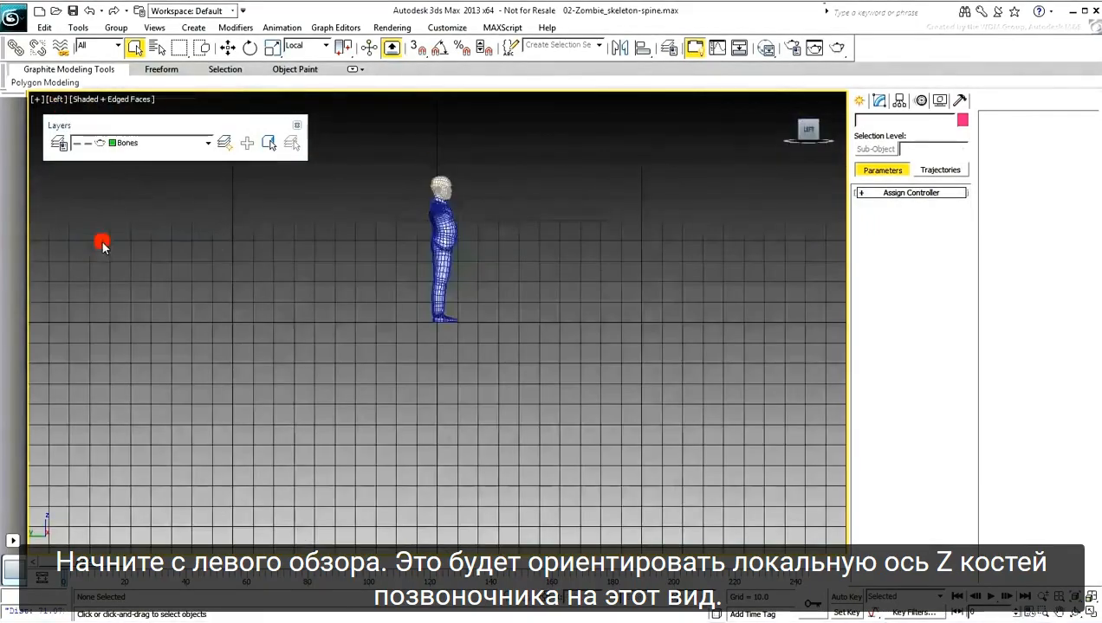
middle_click_drag(528, 247, 547, 358)
scroll(497, 389, "up", 5)
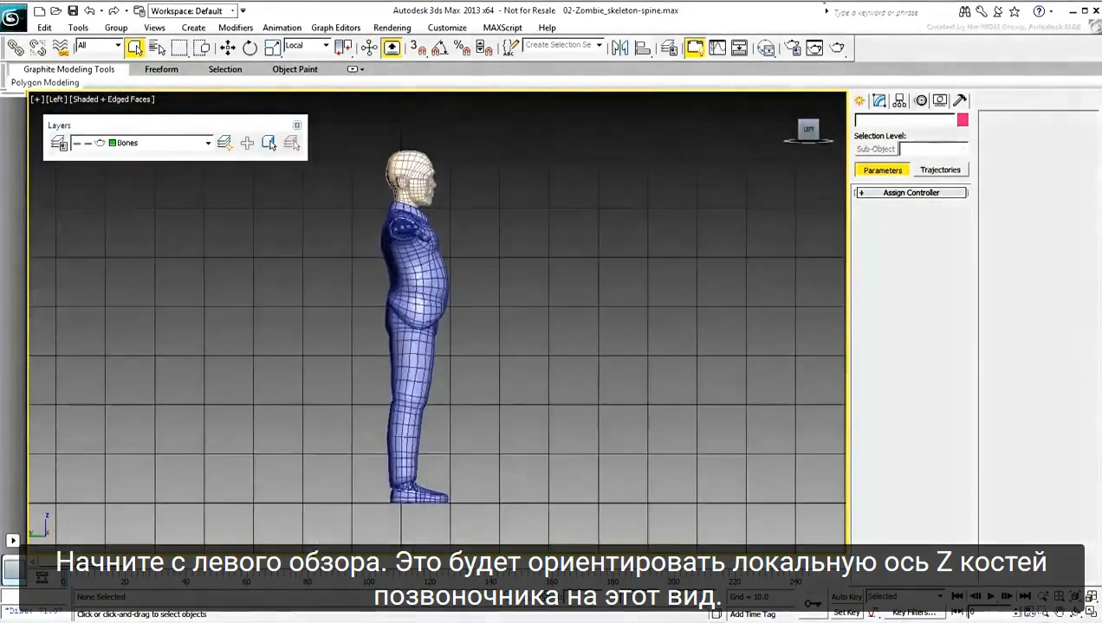
middle_click_drag(473, 288, 503, 367)
scroll(503, 367, "up", 5)
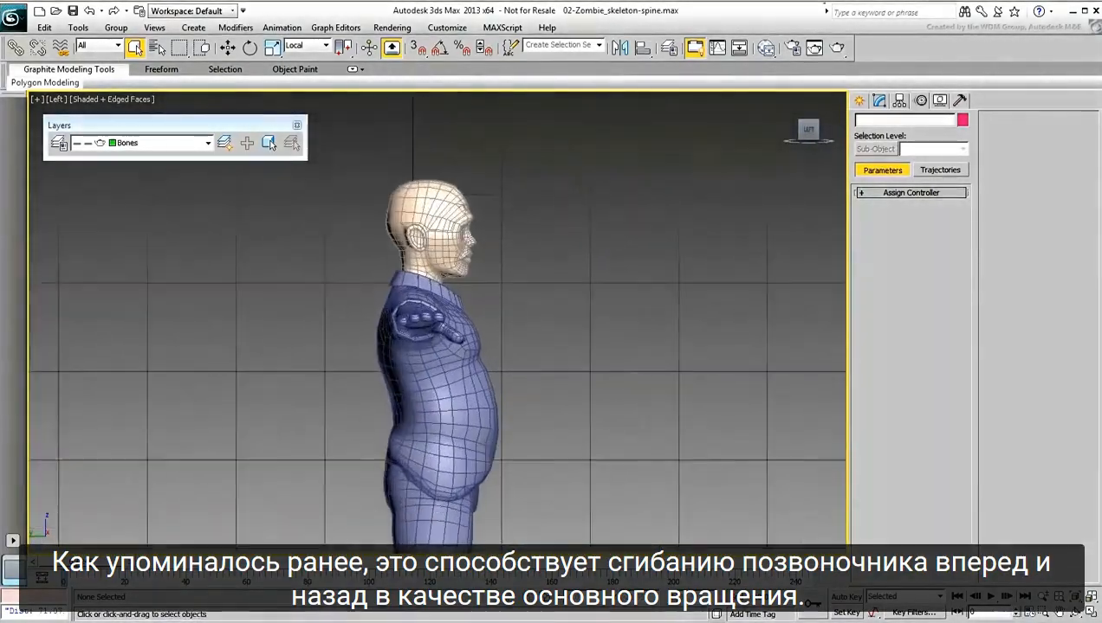
middle_click_drag(567, 336, 578, 326)
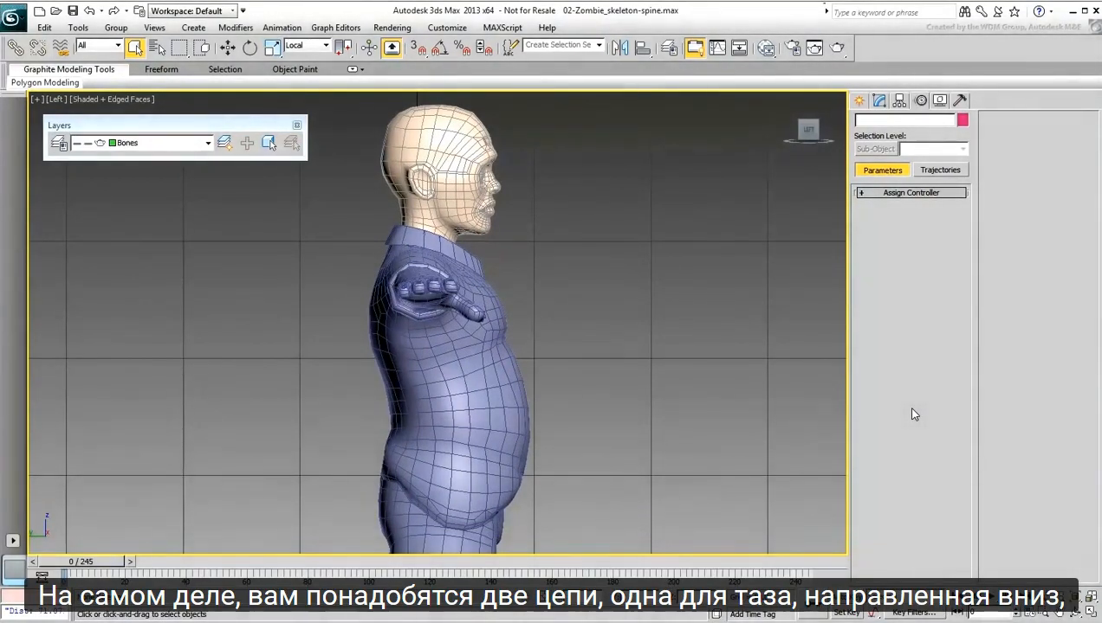
Display the character in wireframe and start the Bones creation tool.
key("F3")
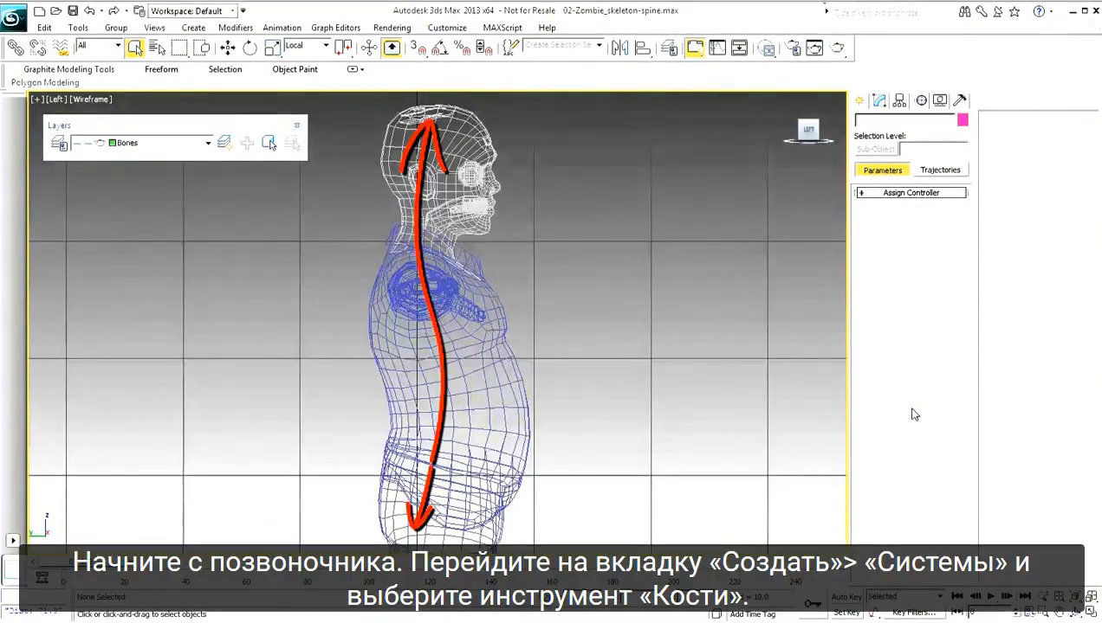
left_click(858, 101)
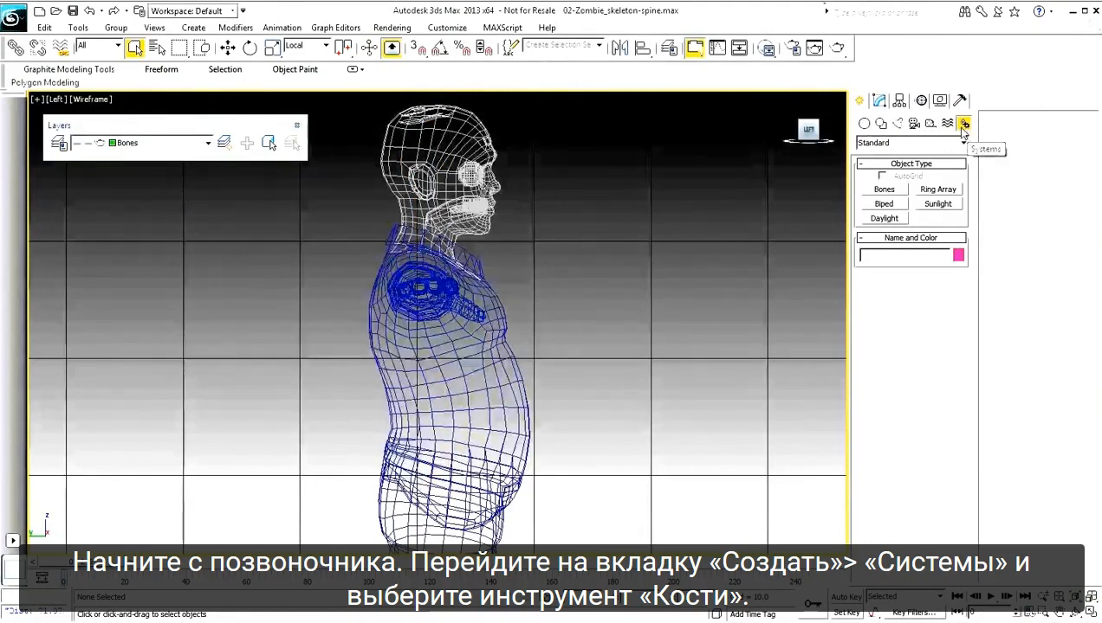
left_click(883, 189)
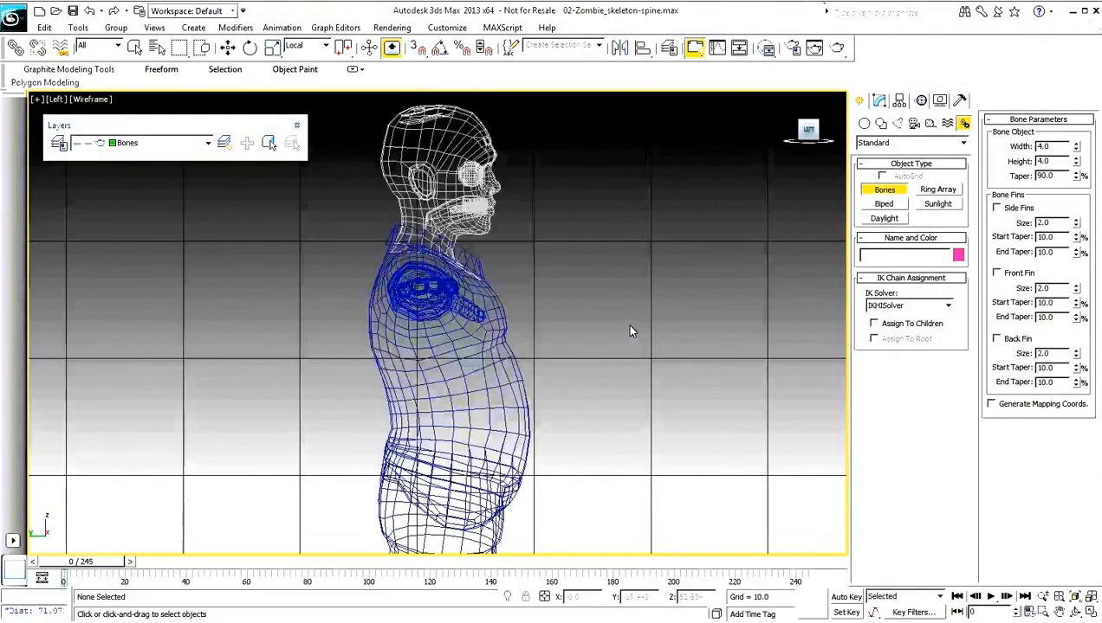
Try to draw a bone chain from the waist up through the spine and neck to the top of the head.
left_click(430, 468)
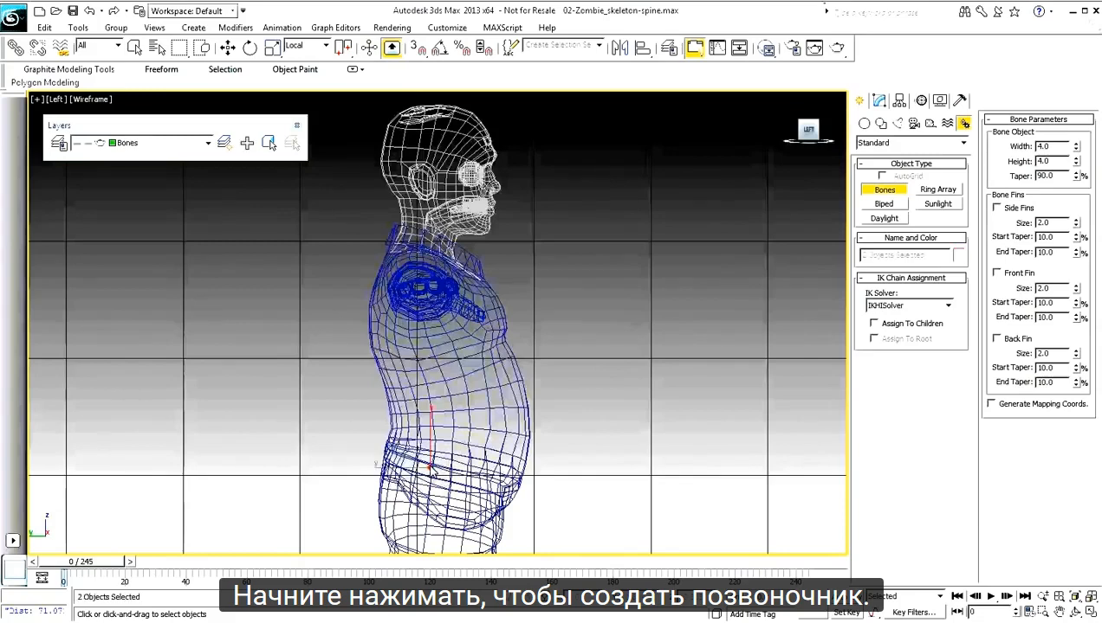
left_click(425, 405)
left_click(407, 348)
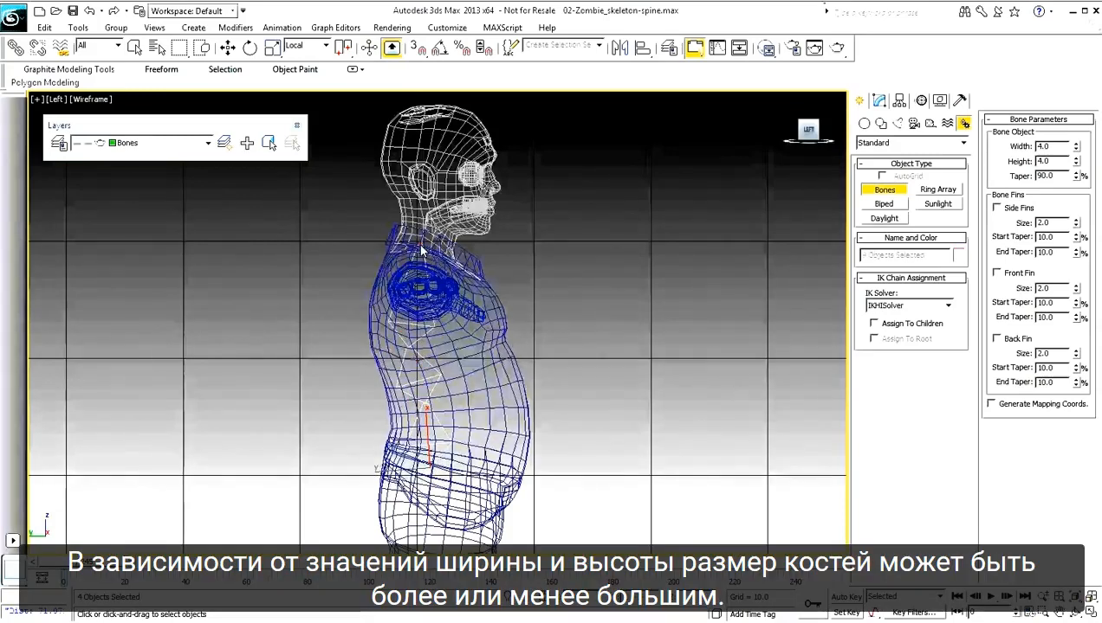
left_click(419, 246)
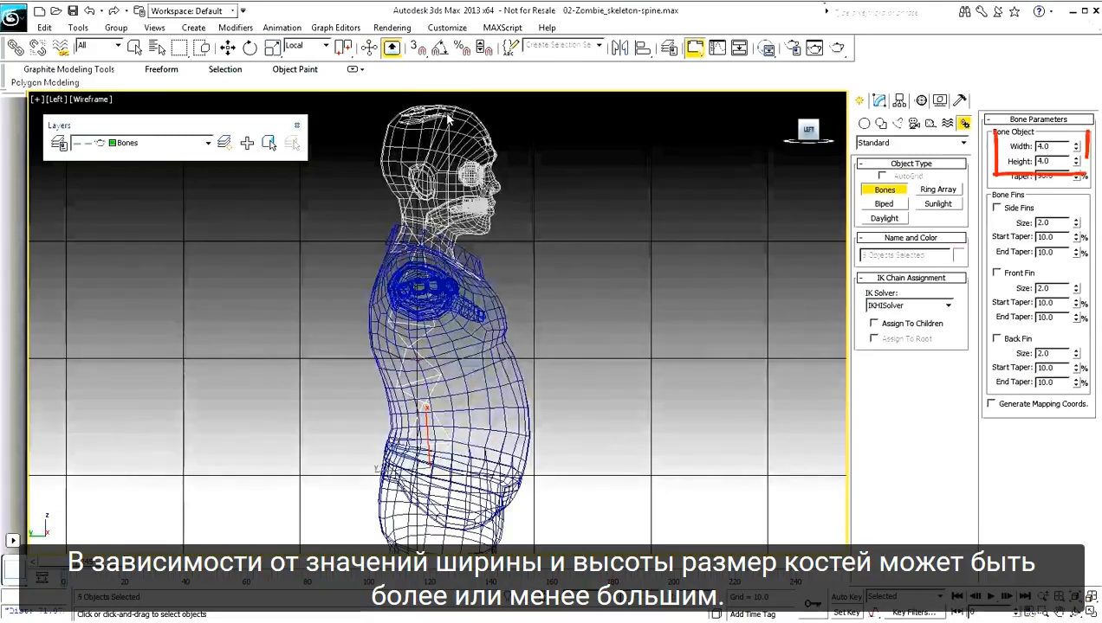
left_click(427, 211)
left_click(453, 115)
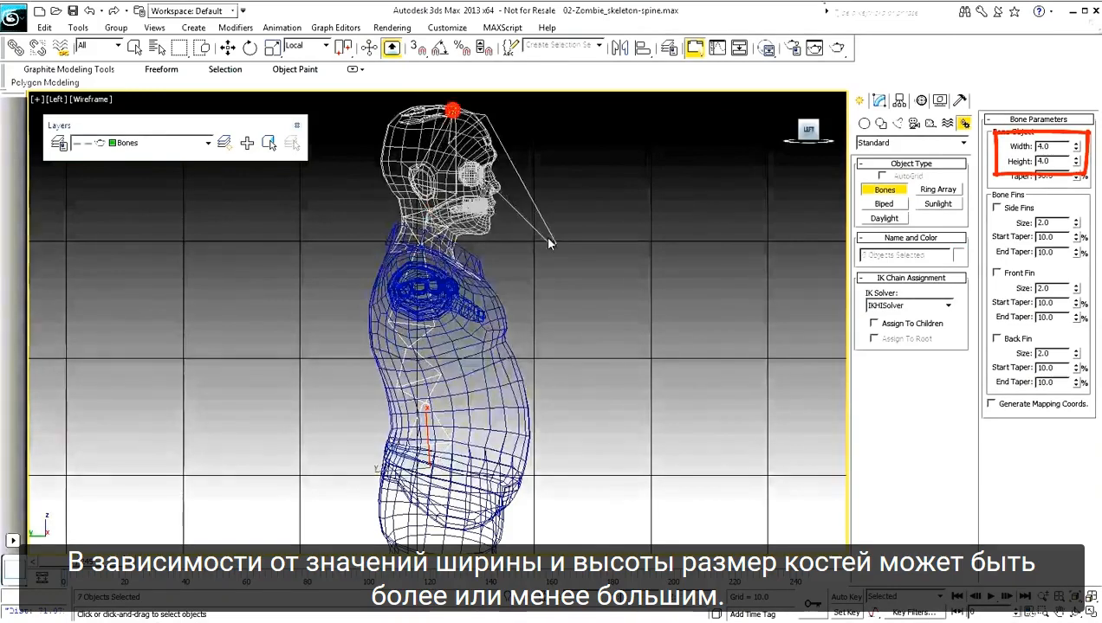
right_click(667, 345)
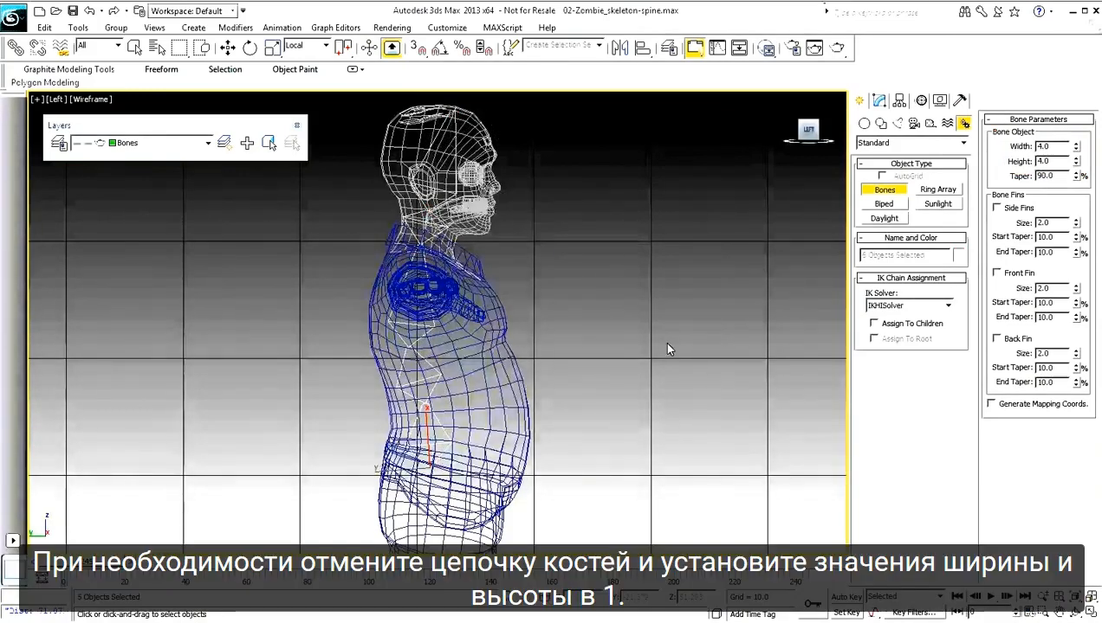
key("ctrl+z")
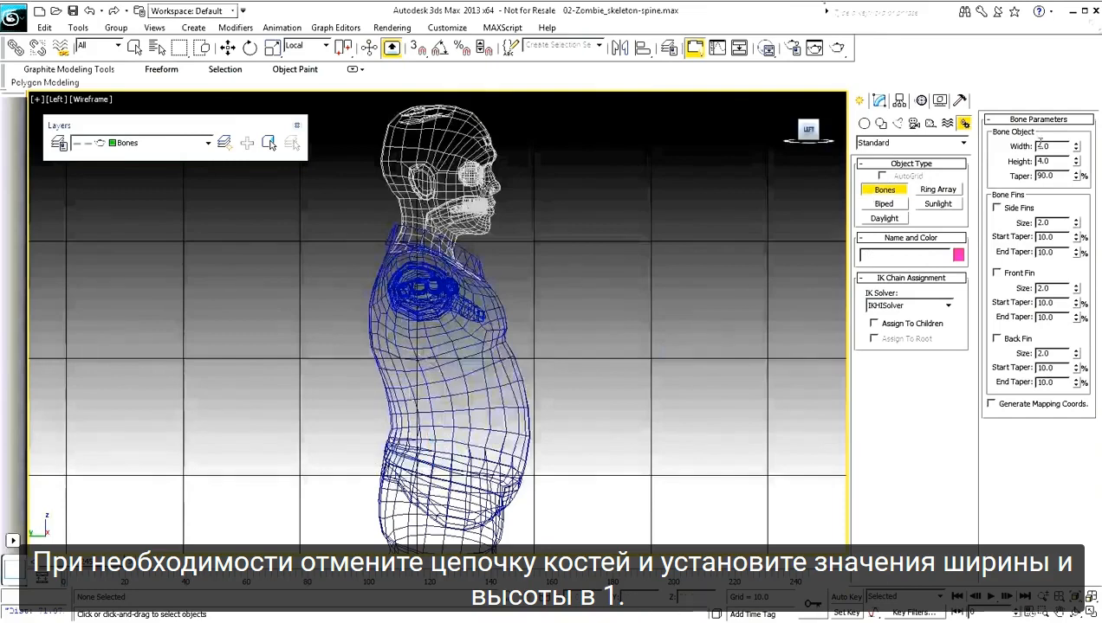
Draw a spine, neck and head bone chain from the waist to the top of the head with bone width and height 1.
double_click(1040, 145)
type("1")
key("Tab")
type("1")
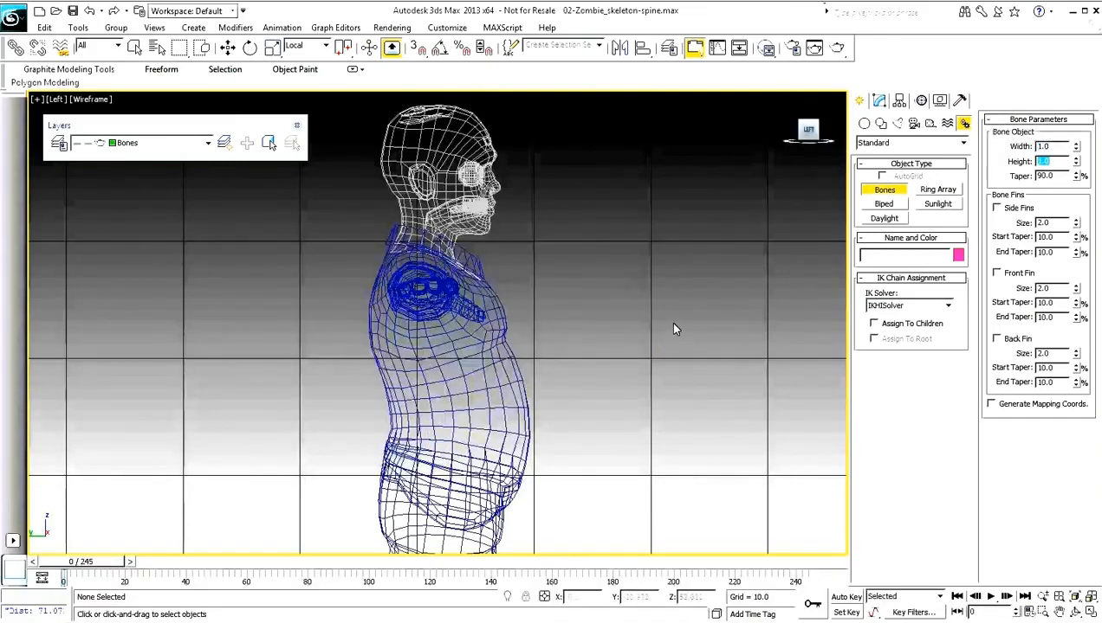
left_click(444, 473)
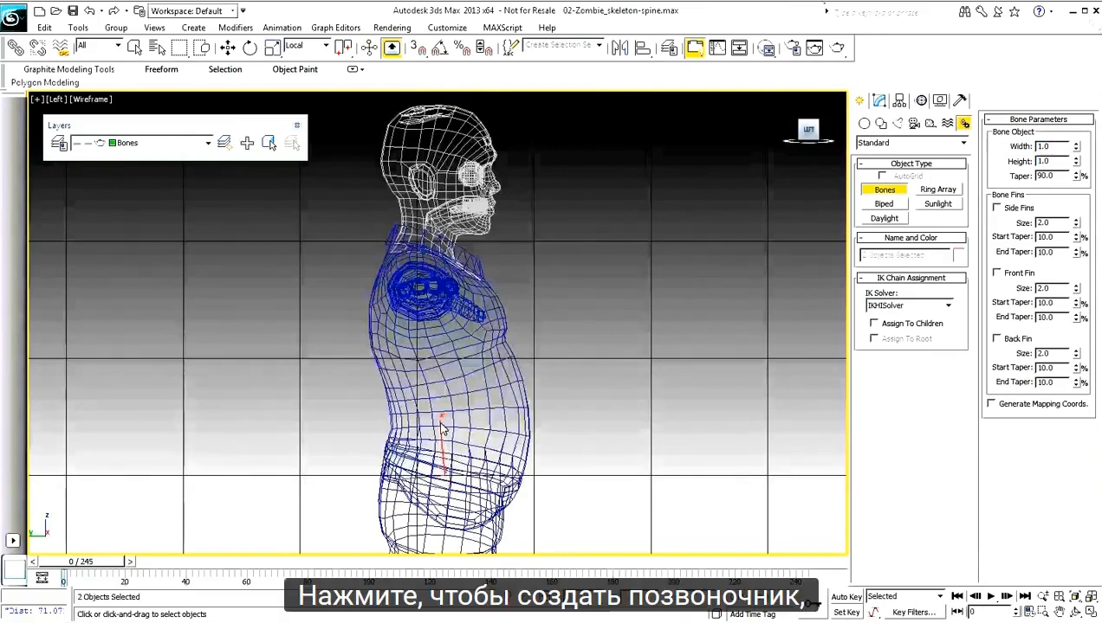
left_click(437, 414)
left_click(421, 334)
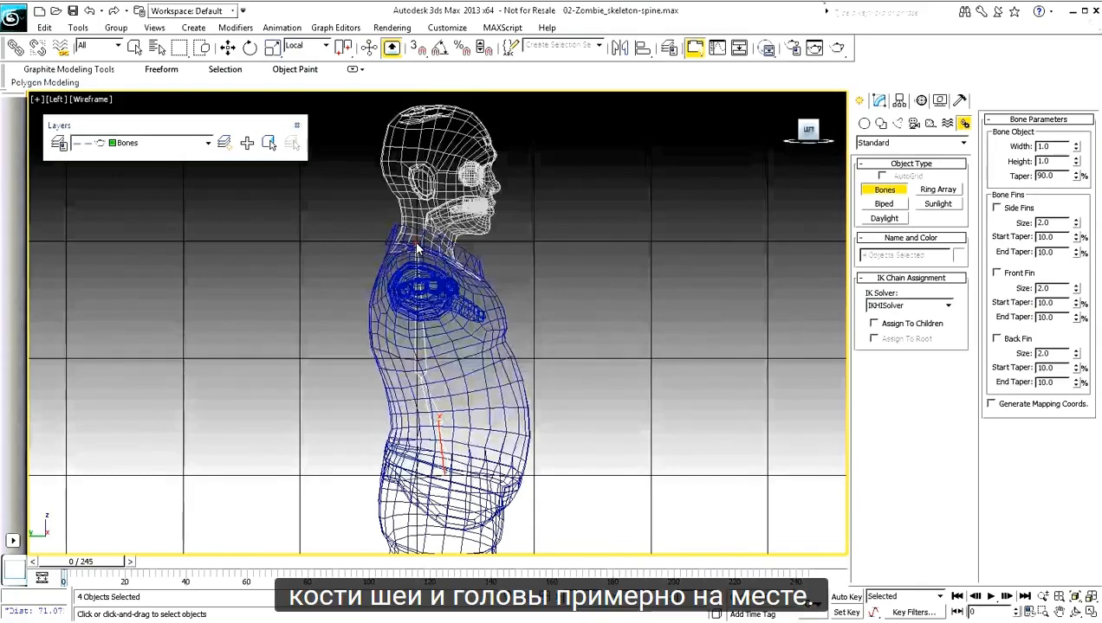
left_click(417, 242)
left_click(416, 207)
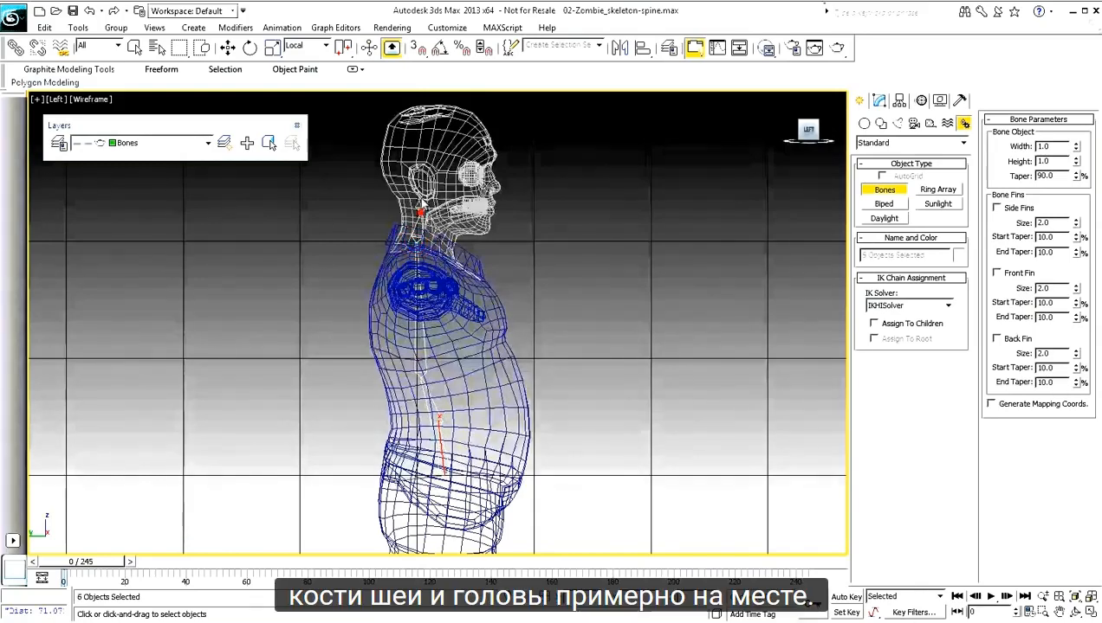
left_click(439, 103)
right_click(539, 243)
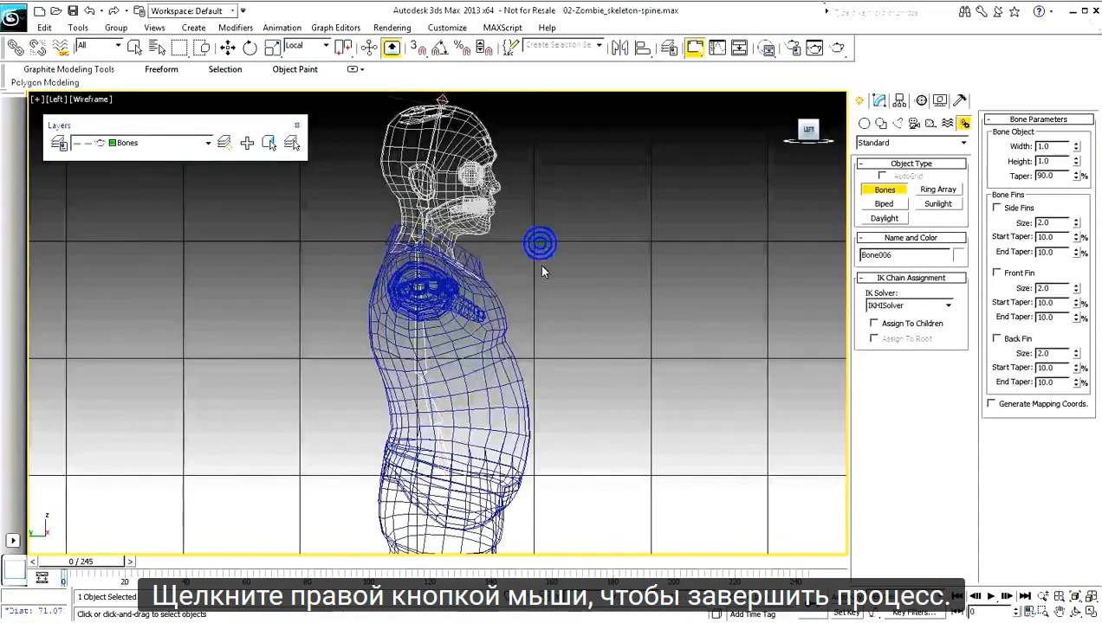
middle_click_drag(544, 301, 532, 326)
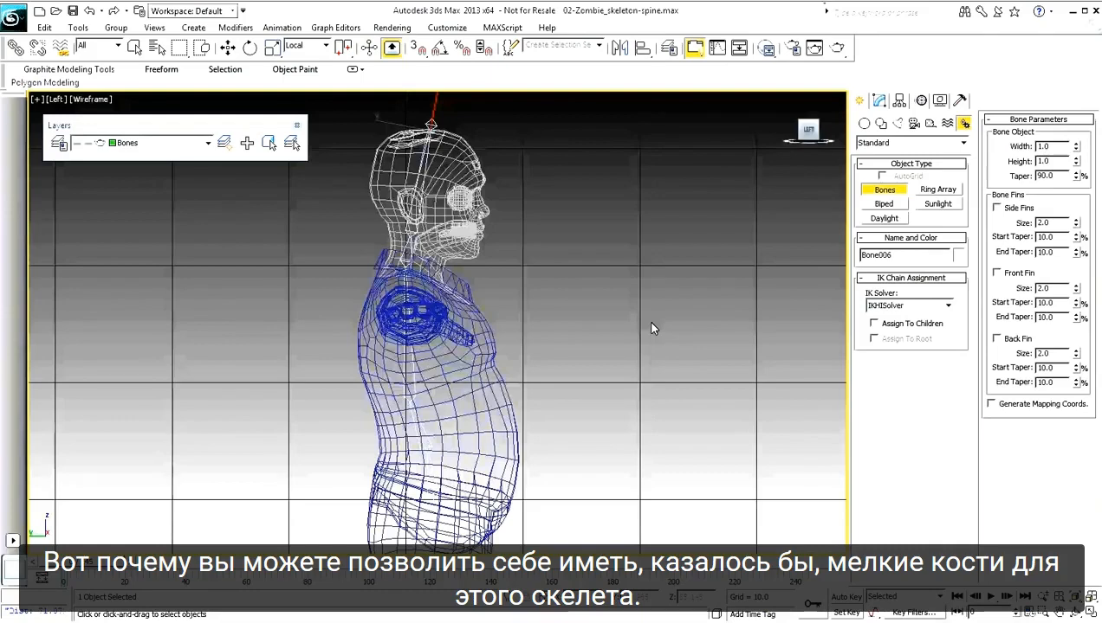
Try to reposition the second spine bone and the neck bone directly with the Move tool.
left_click(227, 48)
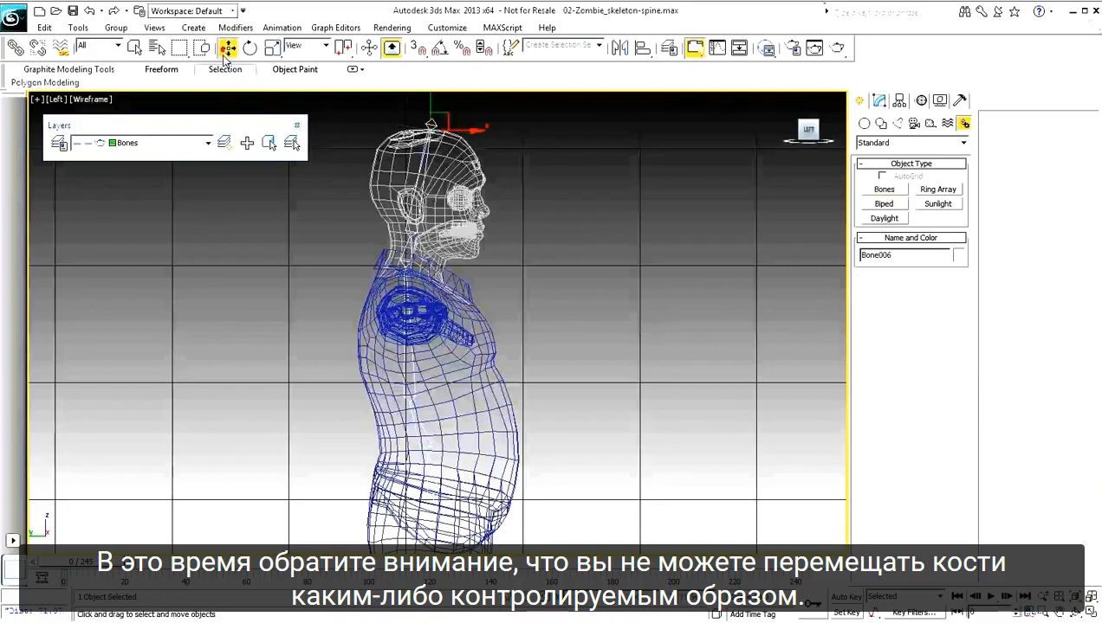
left_click(413, 419)
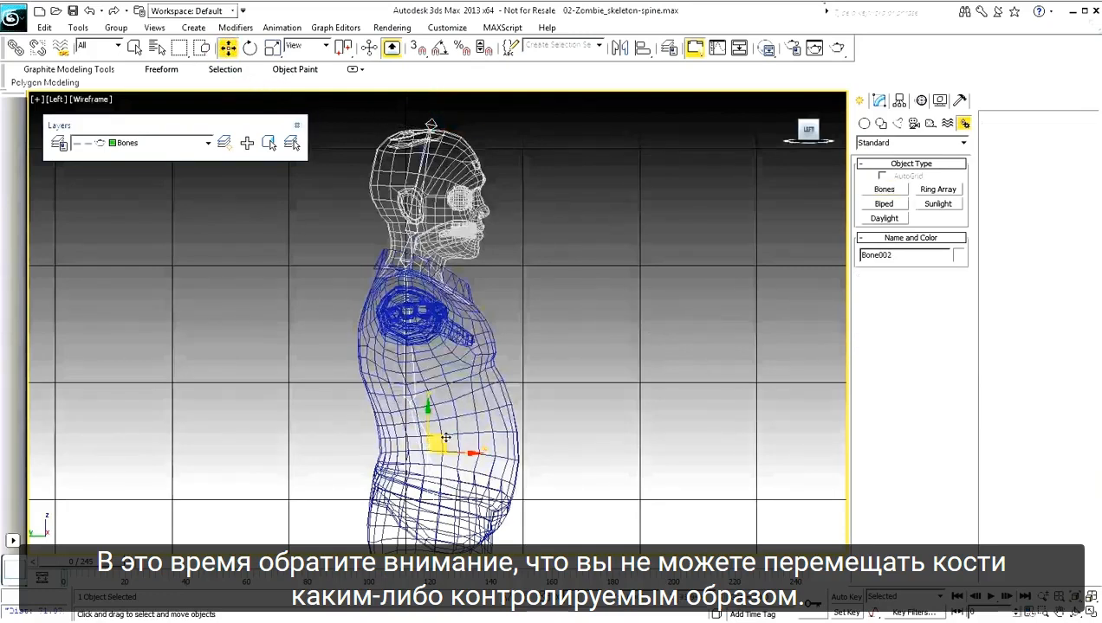
left_click_drag(440, 437, 452, 423)
left_click(416, 251)
left_click_drag(420, 251, 450, 168)
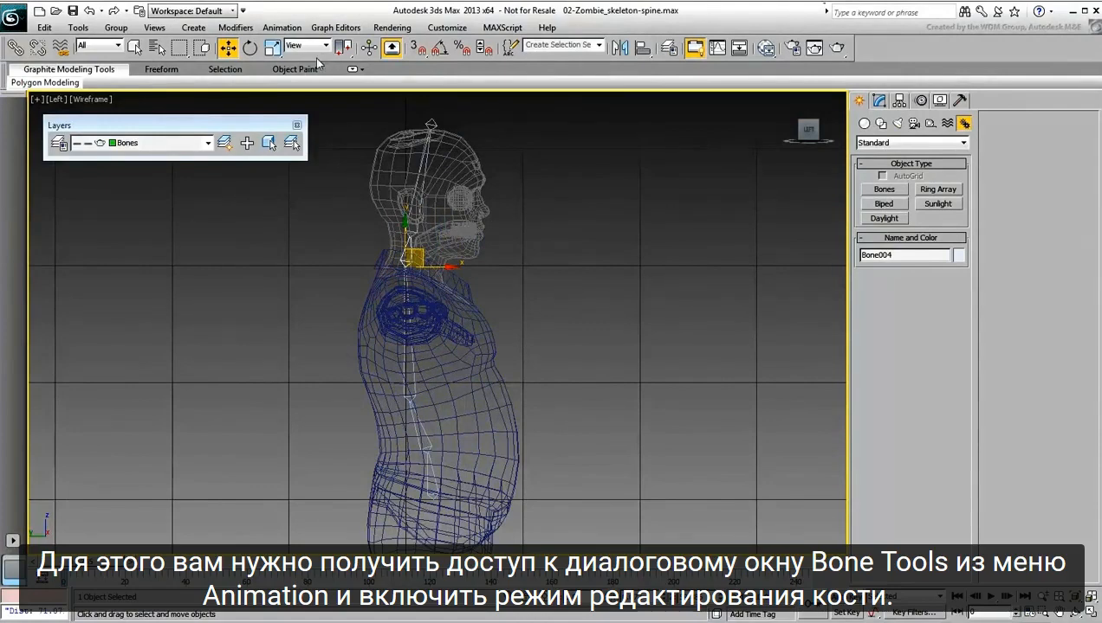
Open Bone Tools and turn on Bone Edit Mode.
left_click(281, 26)
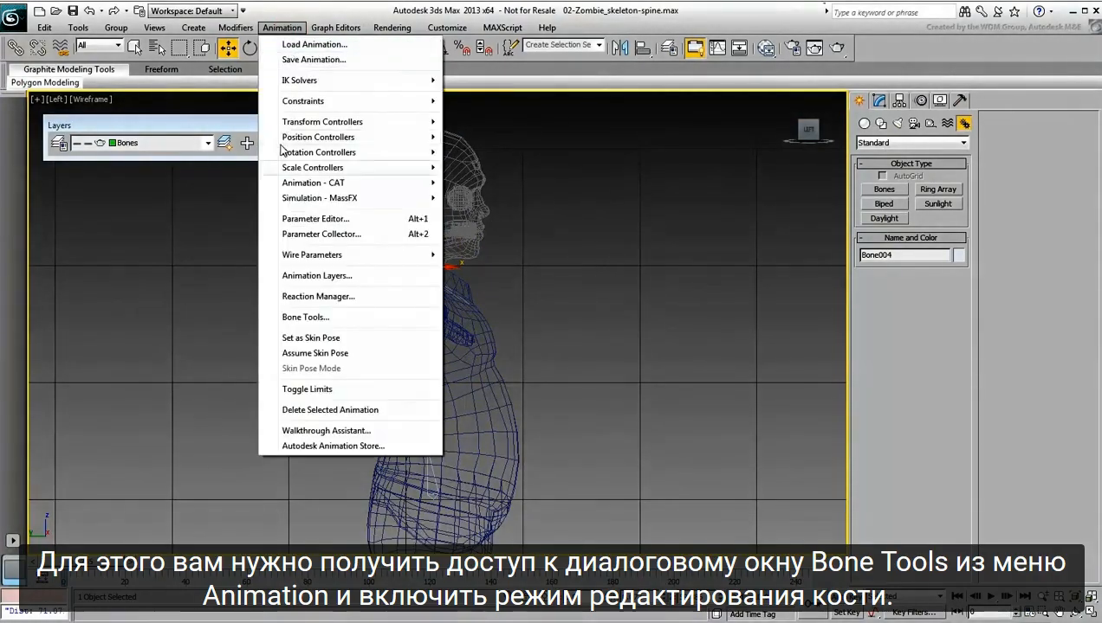
left_click(306, 317)
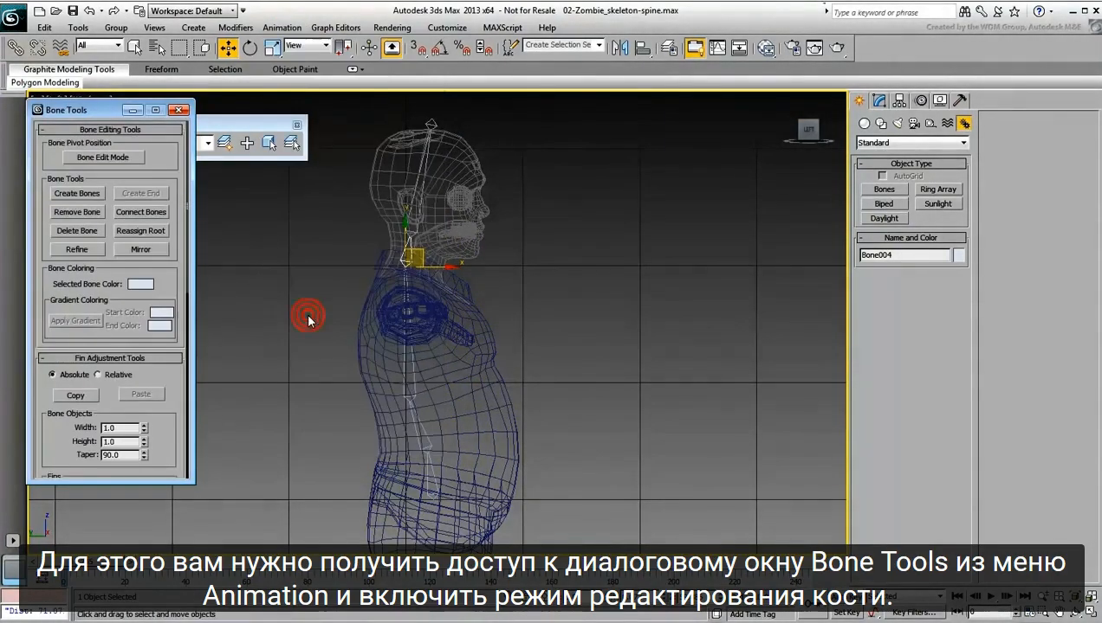
left_click(95, 161)
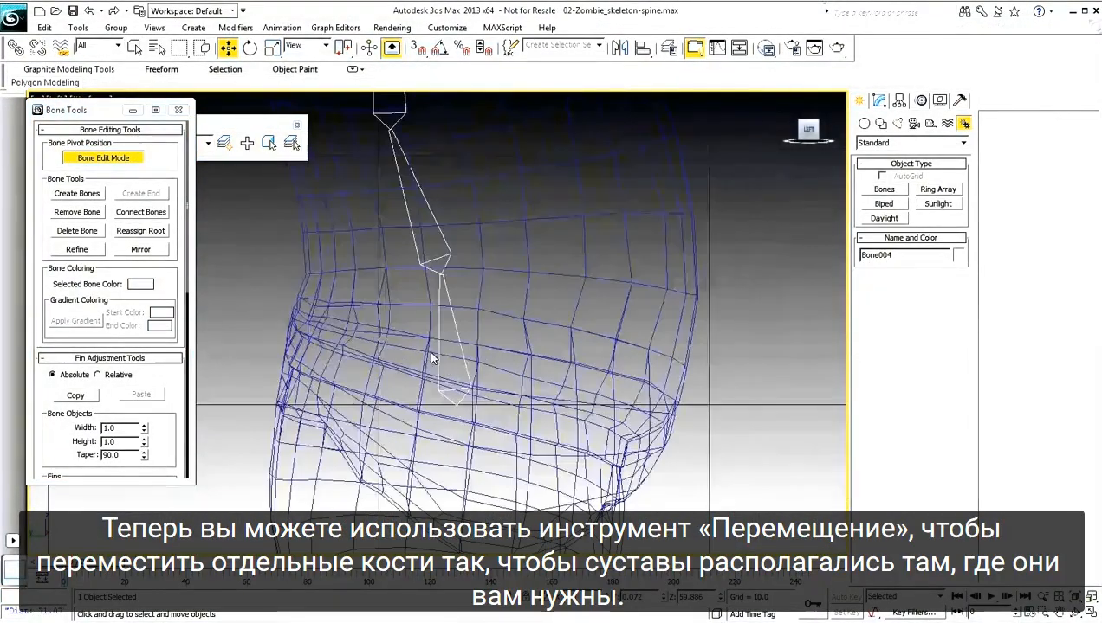
Move the root bone slightly lower at the waist and adjust the next two spine joints to follow the torso's curve.
left_click(459, 394)
left_click_drag(459, 394, 477, 416)
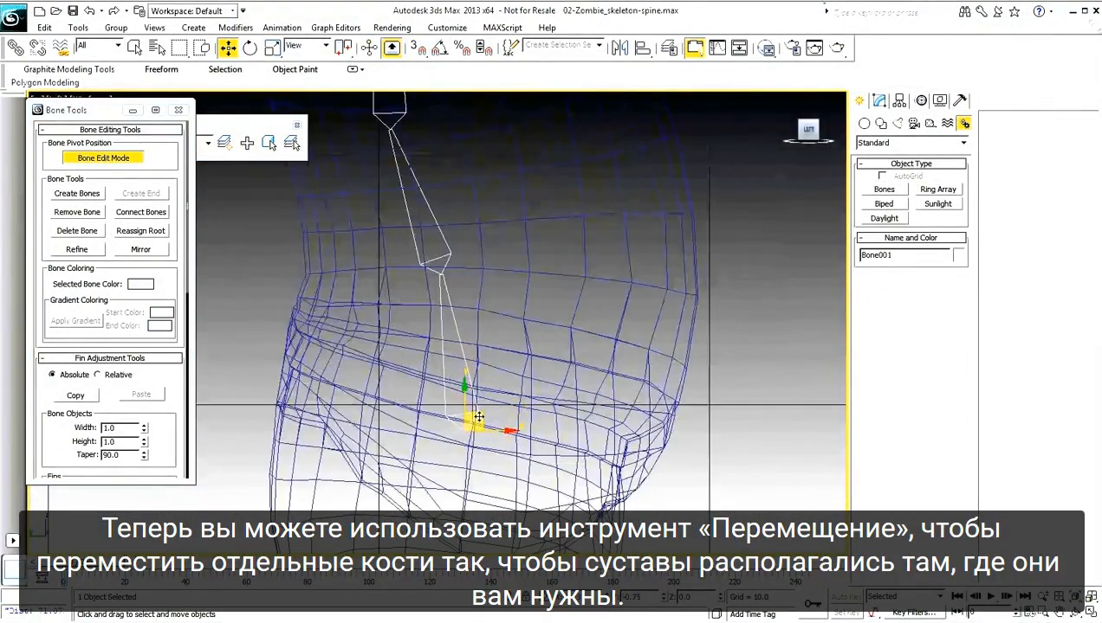
mouse_move(447, 247)
left_mouse_down()
mouse_move(452, 275)
mouse_move(455, 204)
mouse_move(448, 253)
left_mouse_up()
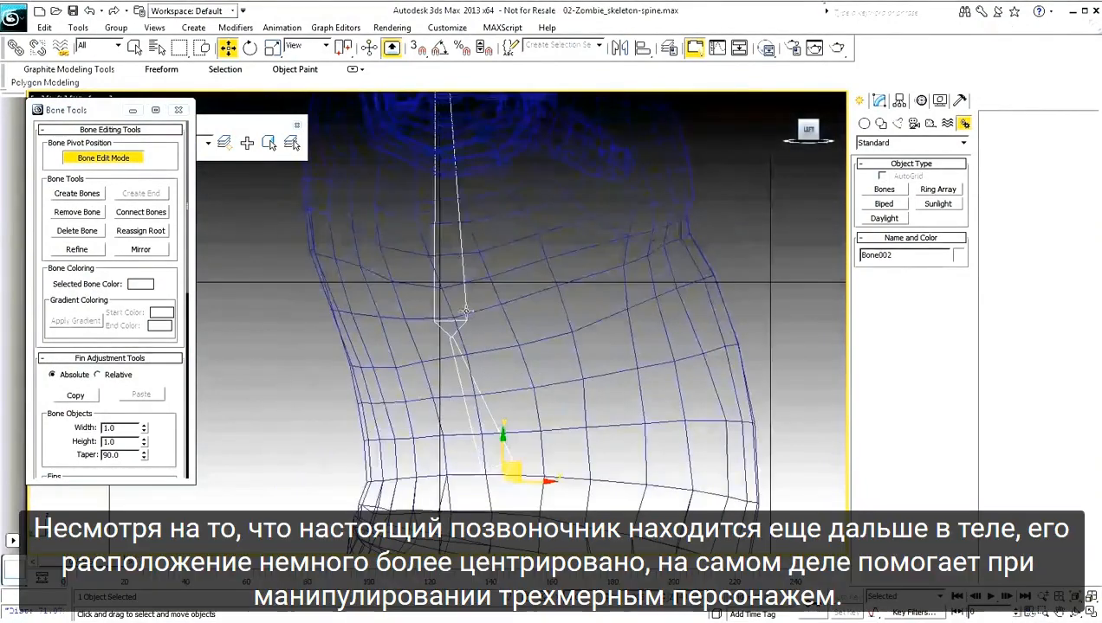
left_click_drag(466, 310, 446, 362)
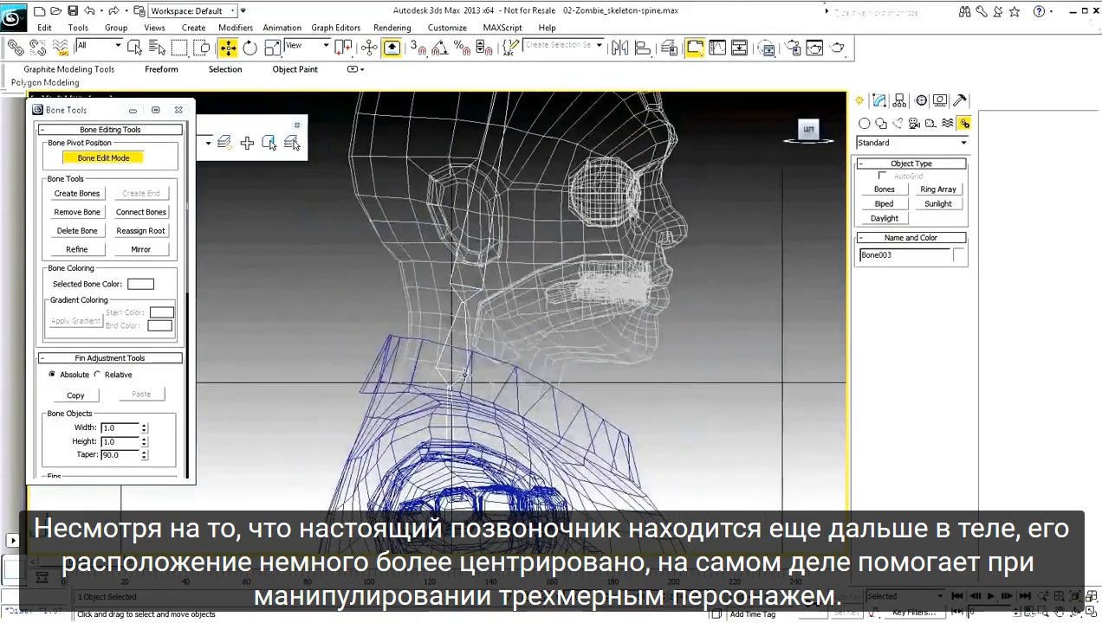
Move the neck base joint slightly forward and adjust the head joint and the end bone at the top of the head.
left_click_drag(448, 385, 476, 391)
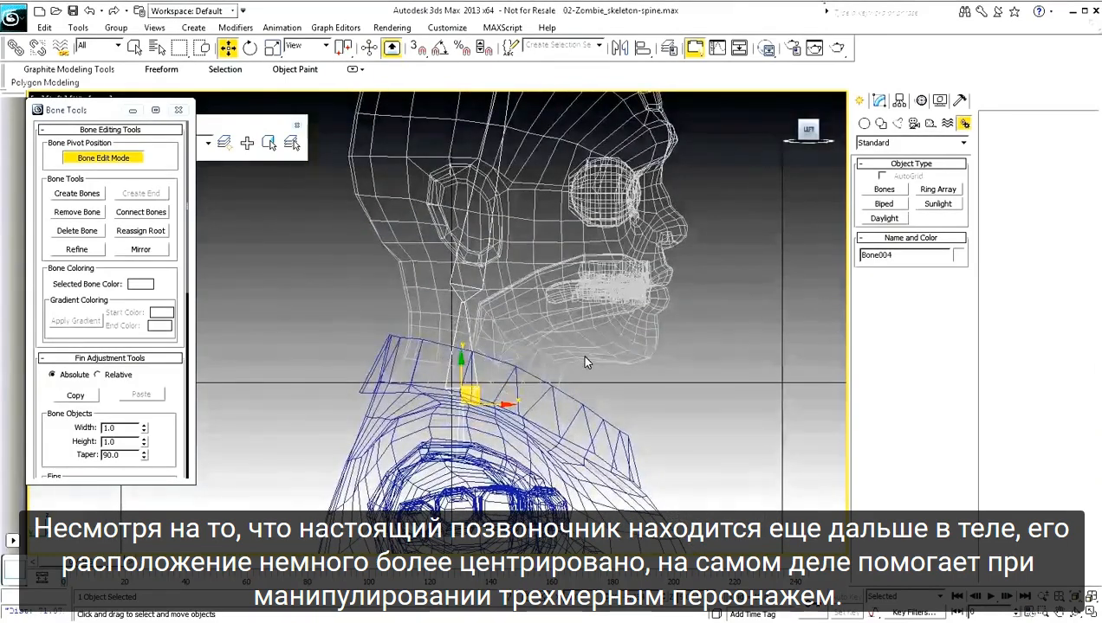
left_click(479, 251)
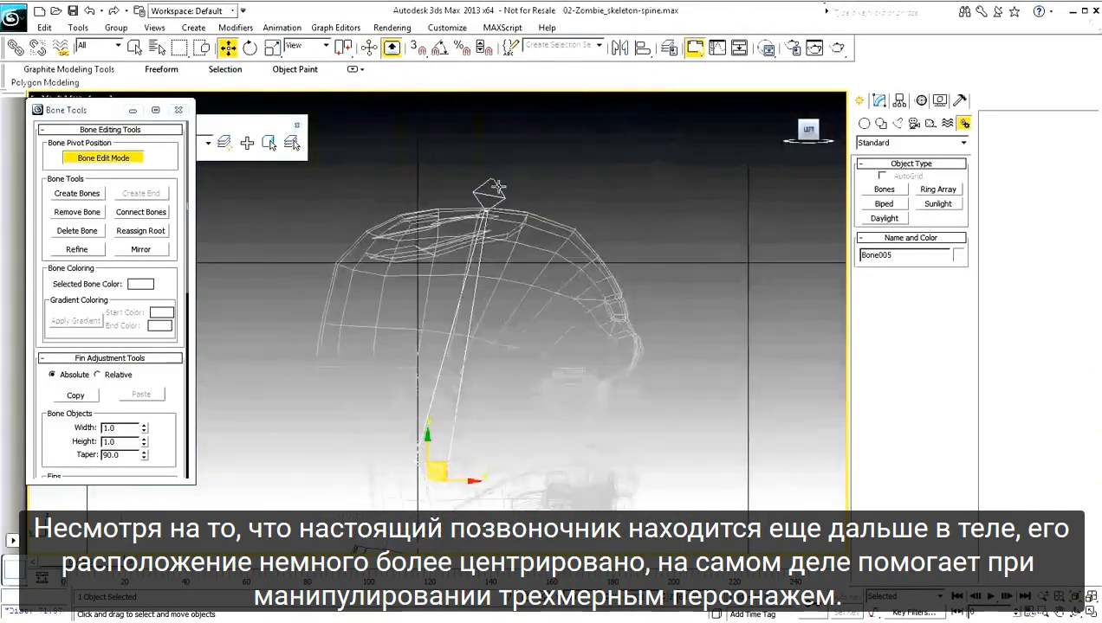
left_click(457, 188)
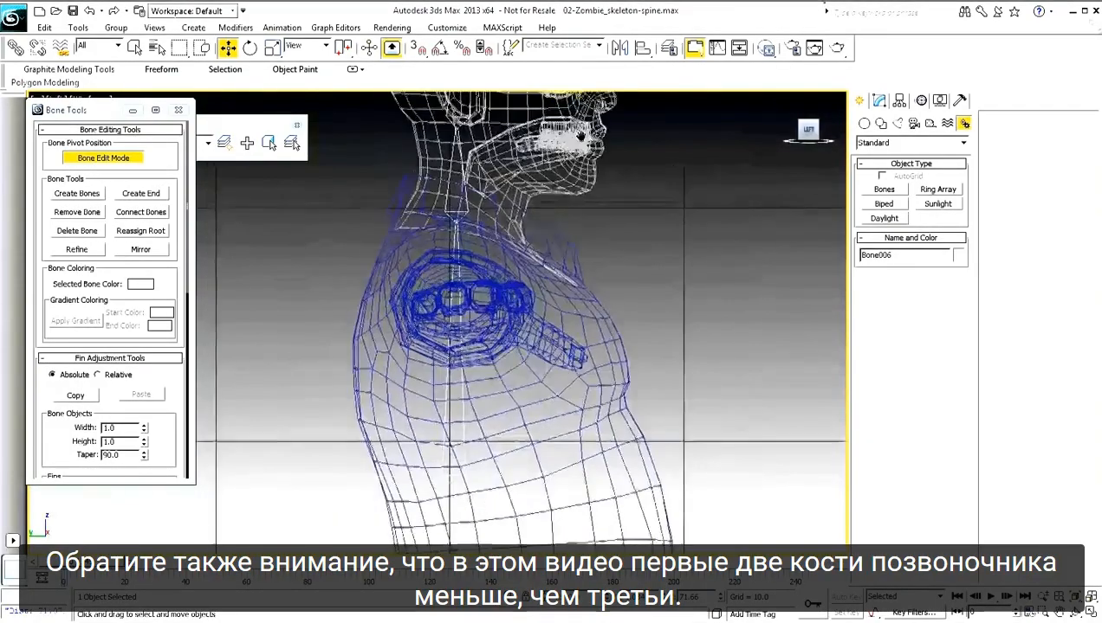
Compare the two short lower spine bones with the longer third bone in the rib cage by selecting them.
middle_click_drag(581, 136, 579, 152)
scroll(580, 153, "down", 2)
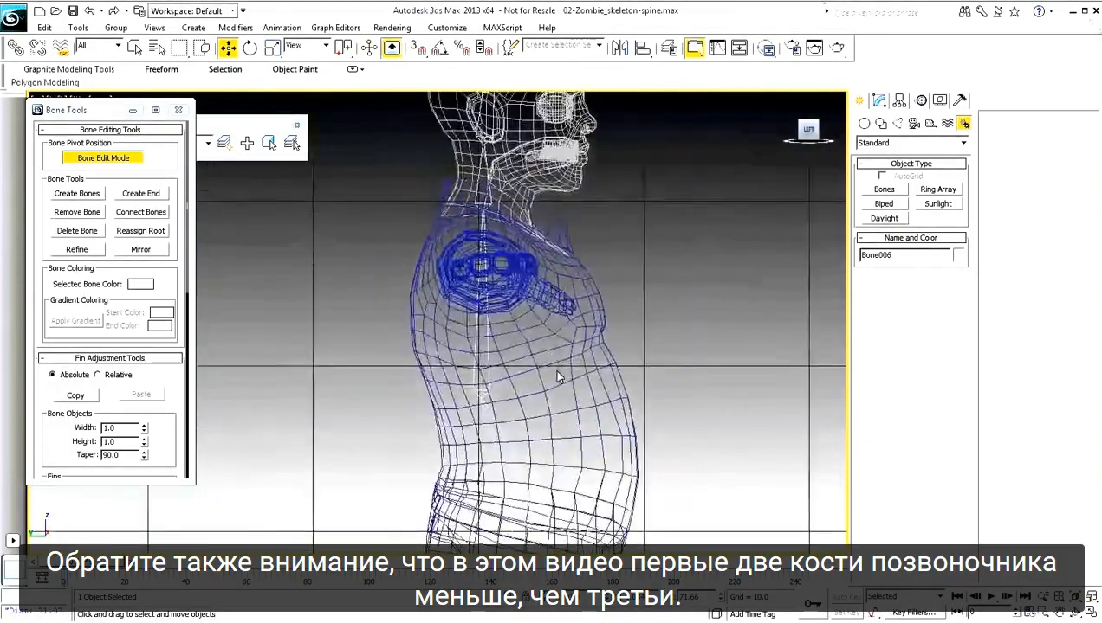
middle_click_drag(572, 441, 537, 413)
scroll(539, 411, "down", 2)
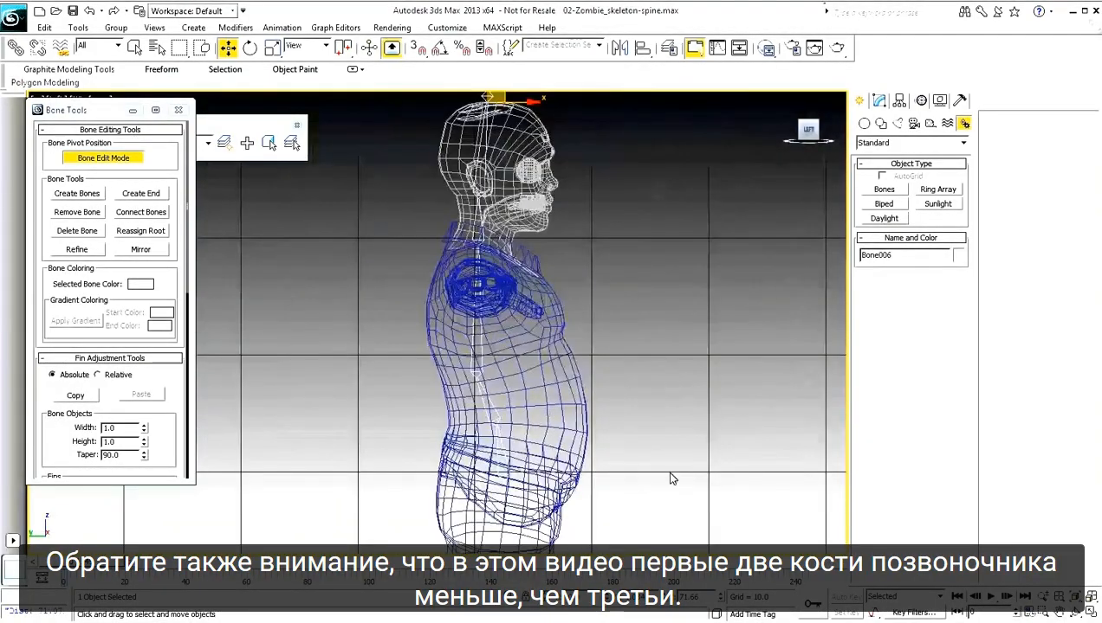
left_click_drag(664, 500, 465, 412)
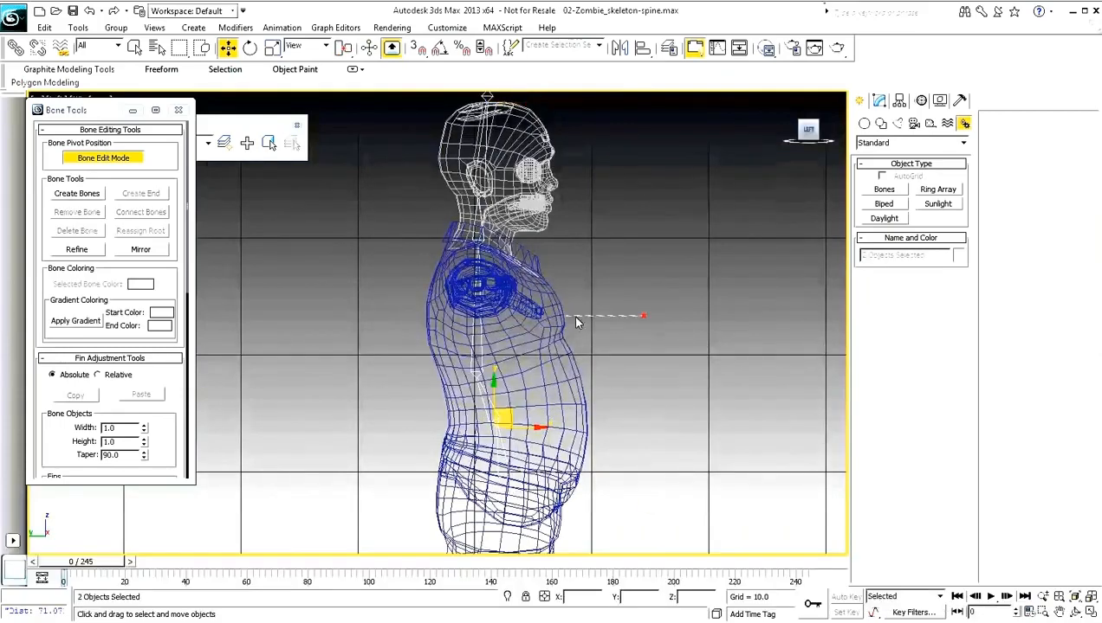
left_click(477, 311)
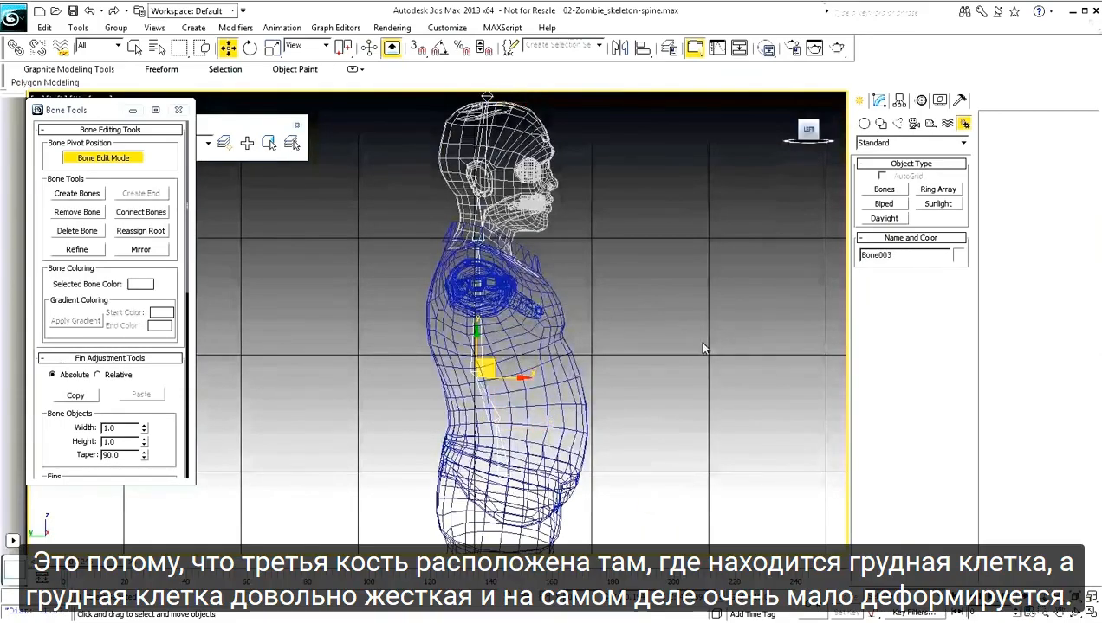
Select every bone in the spine, neck and head chain and reset their stretch.
middle_click_drag(663, 278, 652, 310)
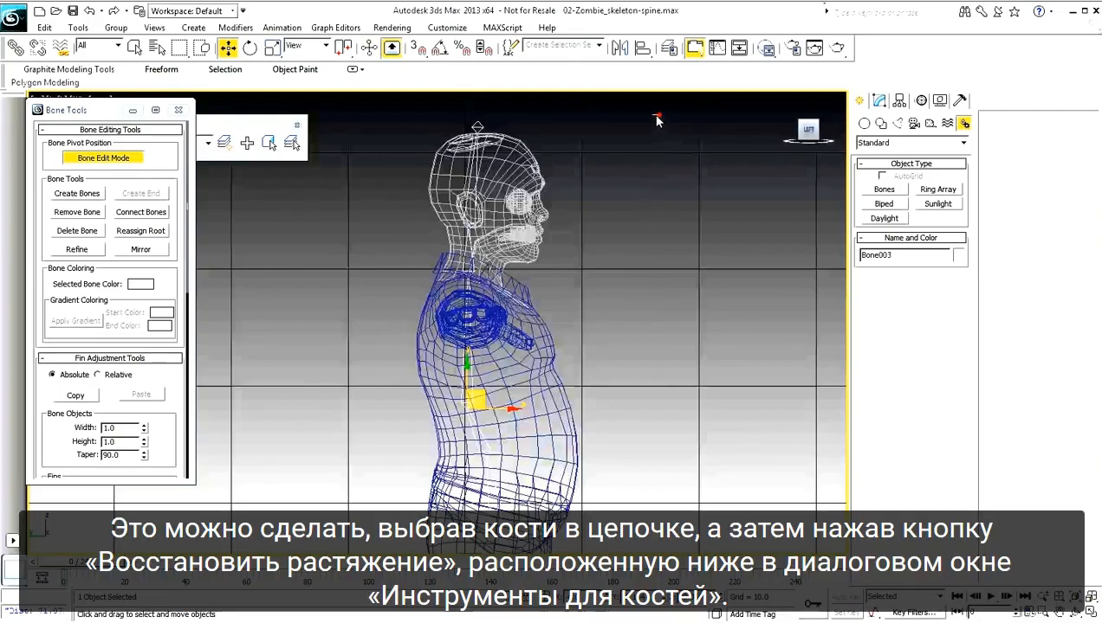
left_click_drag(658, 114, 407, 537)
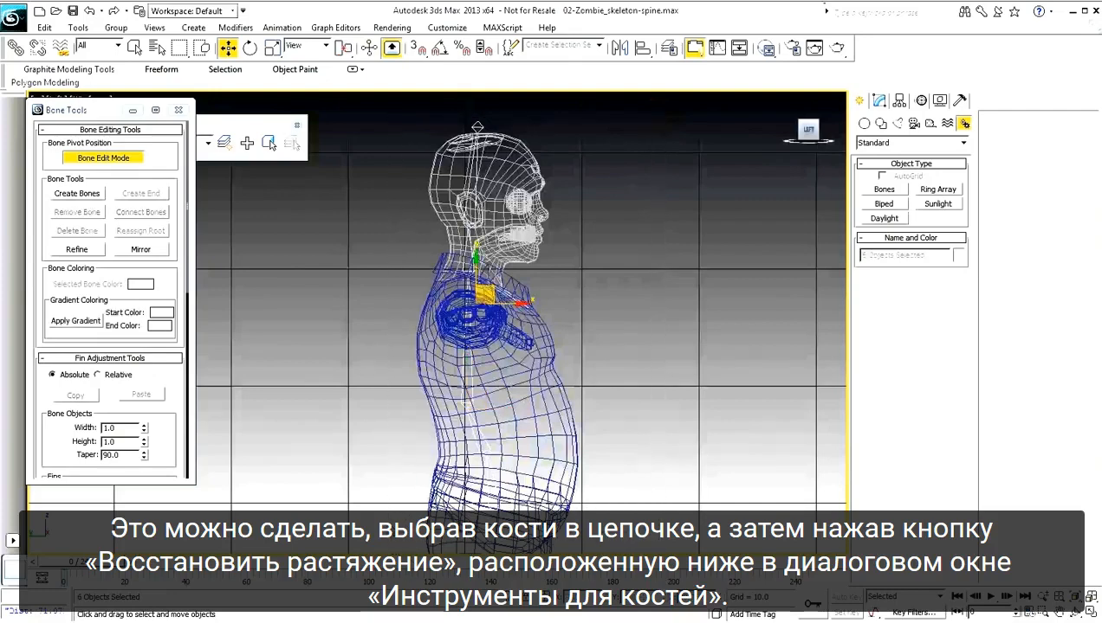
left_click_drag(162, 446, 162, 345)
left_click_drag(121, 79, 121, 68)
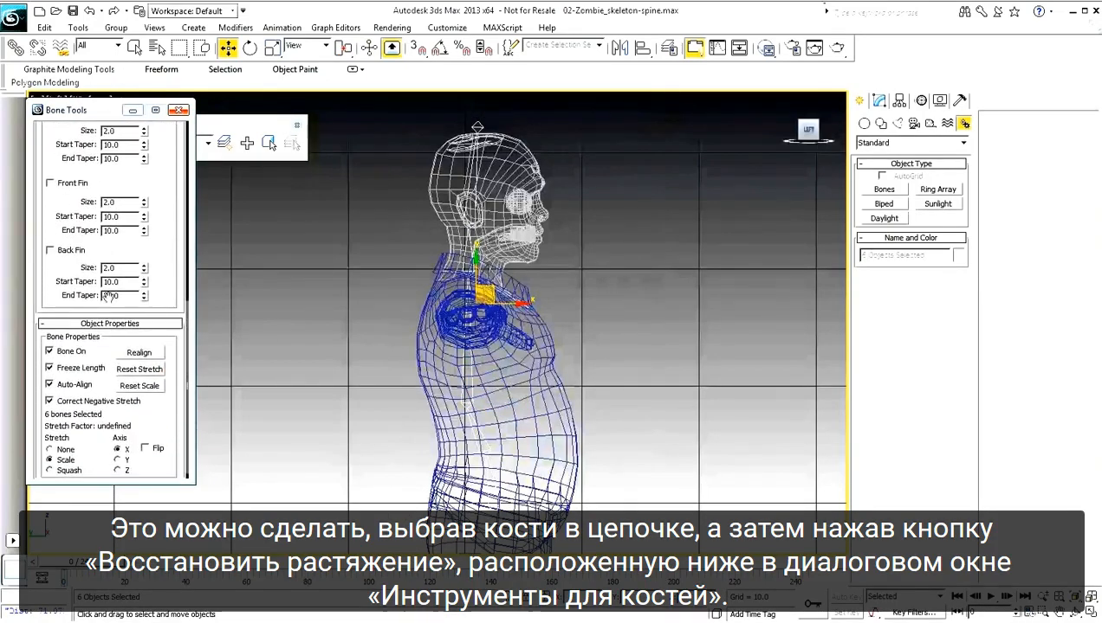
left_click(139, 370)
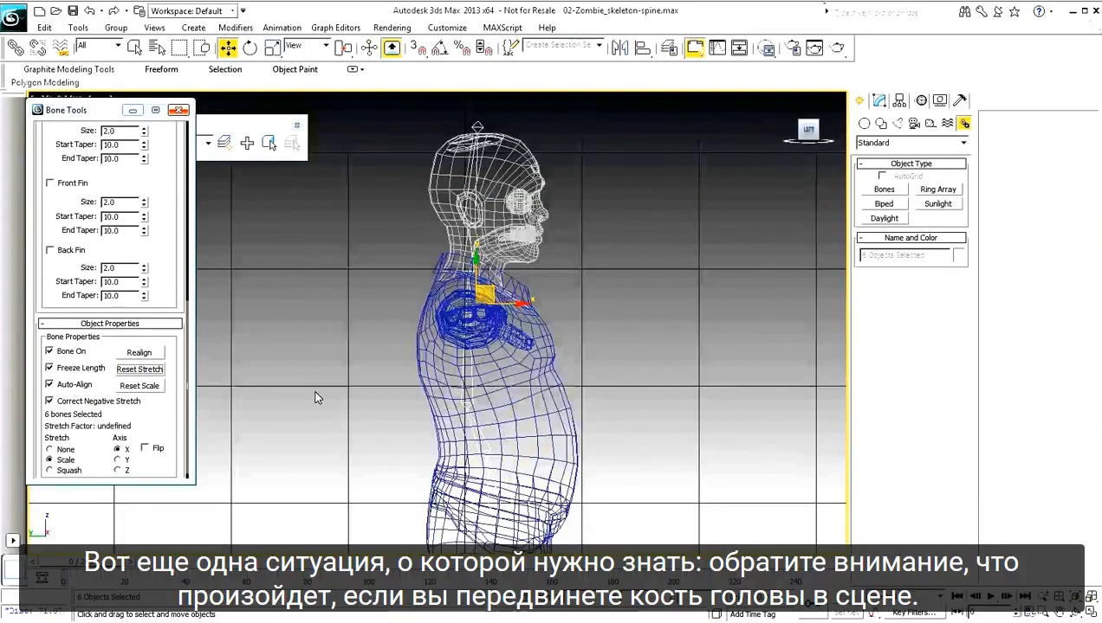
Try moving the head bone forward toward the face in Bone Edit Mode.
scroll(110, 299, "up", 10)
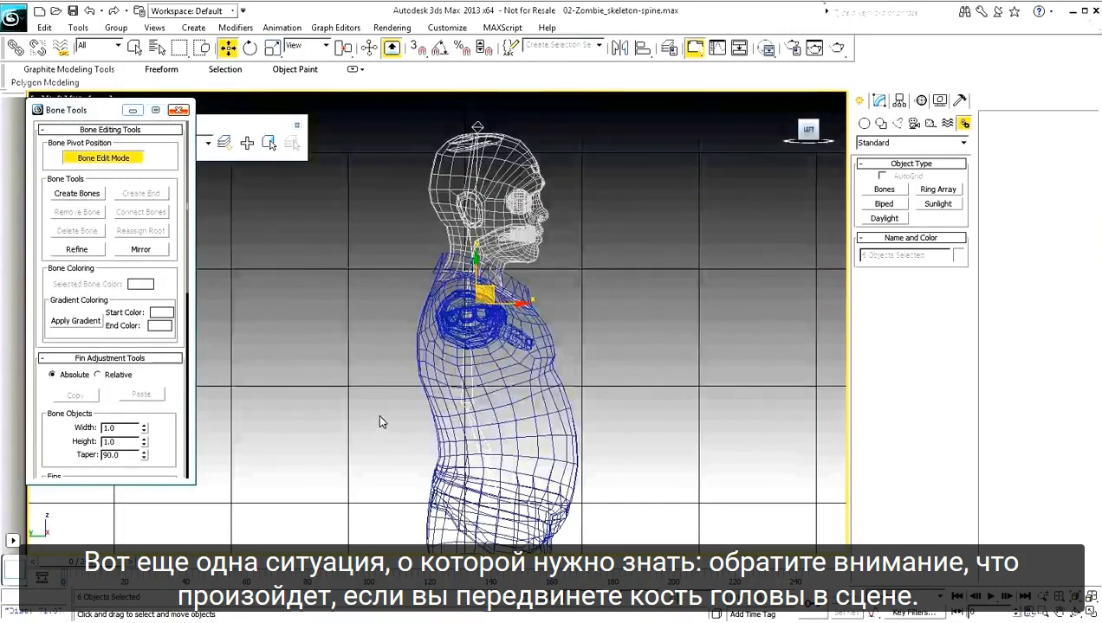
scroll(494, 403, "up", 2)
middle_click_drag(477, 260, 489, 370)
left_click(625, 324)
mouse_move(625, 324)
left_mouse_down()
mouse_move(469, 335)
mouse_move(549, 355)
mouse_move(573, 348)
mouse_move(562, 334)
left_mouse_up()
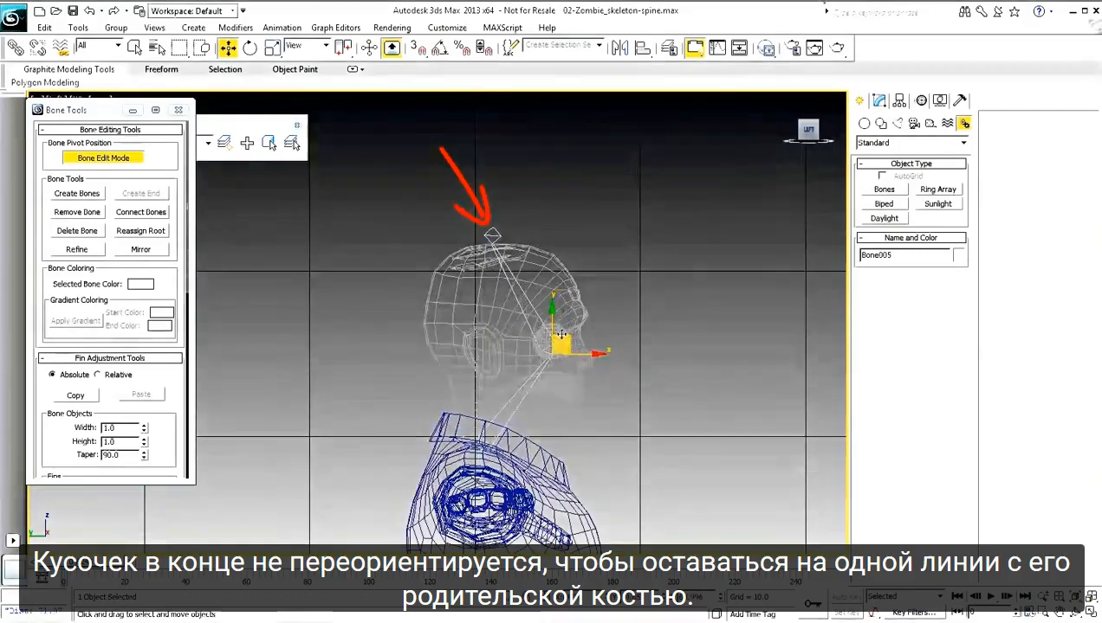
Delete the end bone above the head and recreate it from the head bone with Create End.
scroll(482, 234, "up", 3)
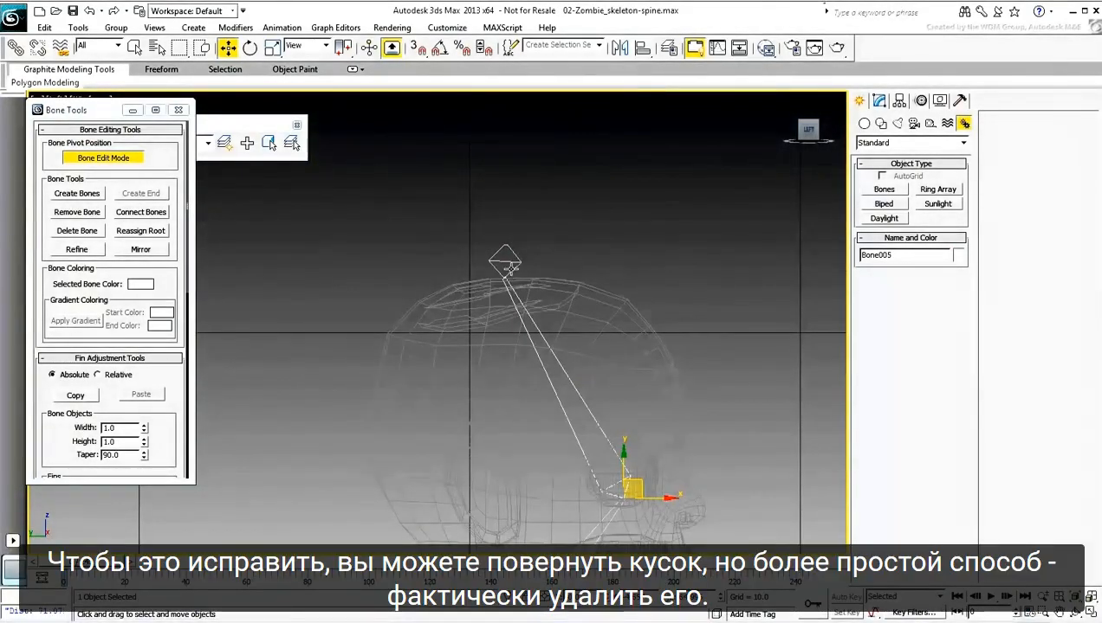
left_click_drag(561, 209, 526, 237)
right_click(481, 255)
left_click(505, 281)
right_click(525, 236)
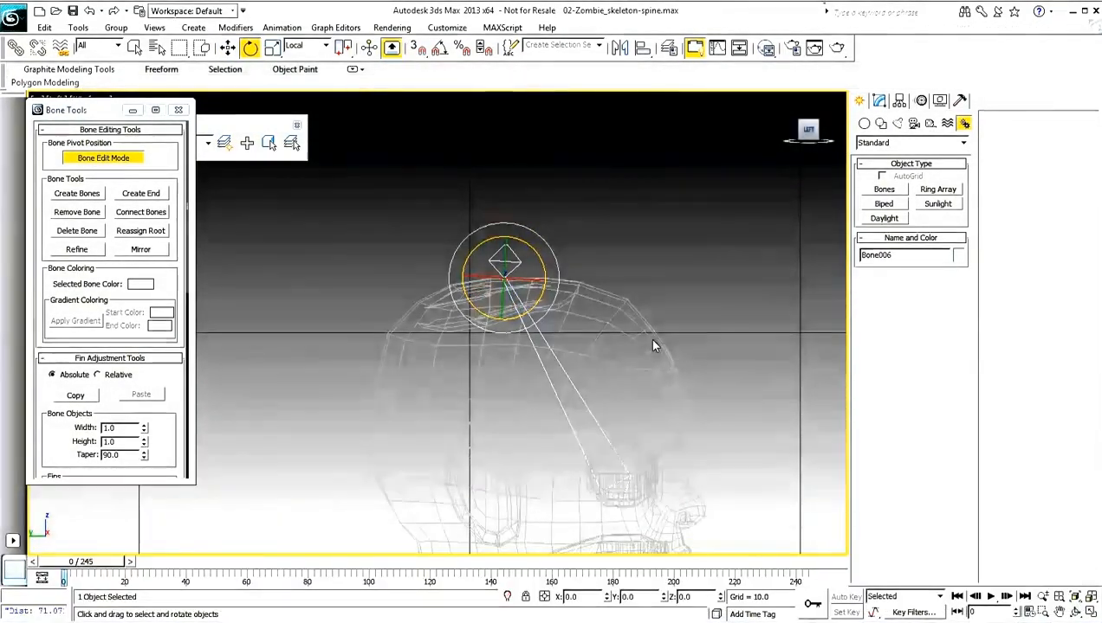
key("Delete")
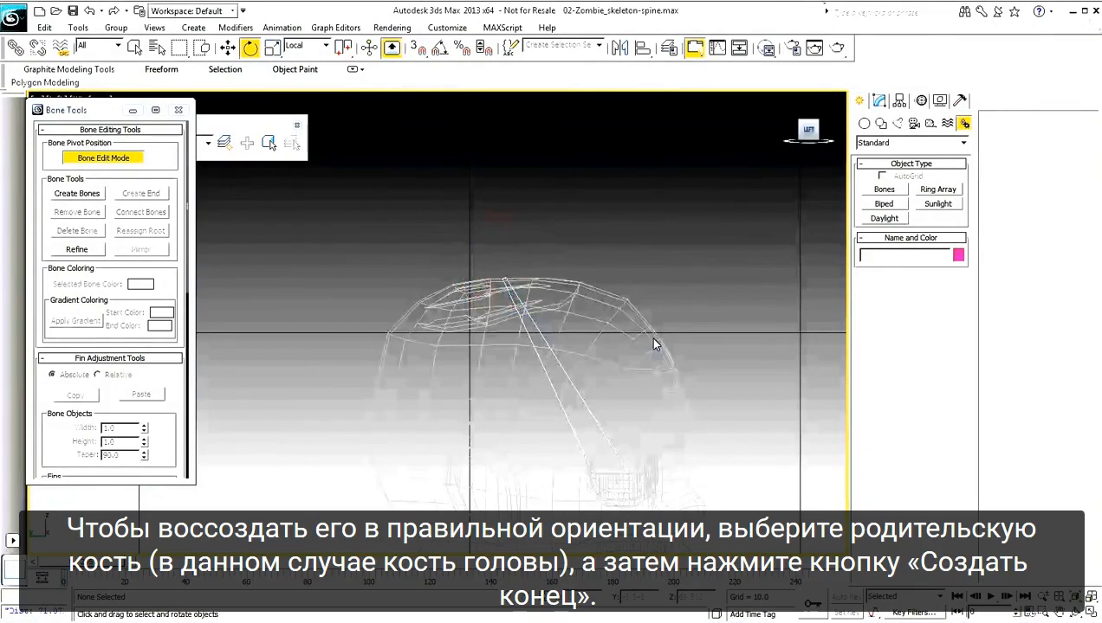
left_click_drag(703, 342, 517, 395)
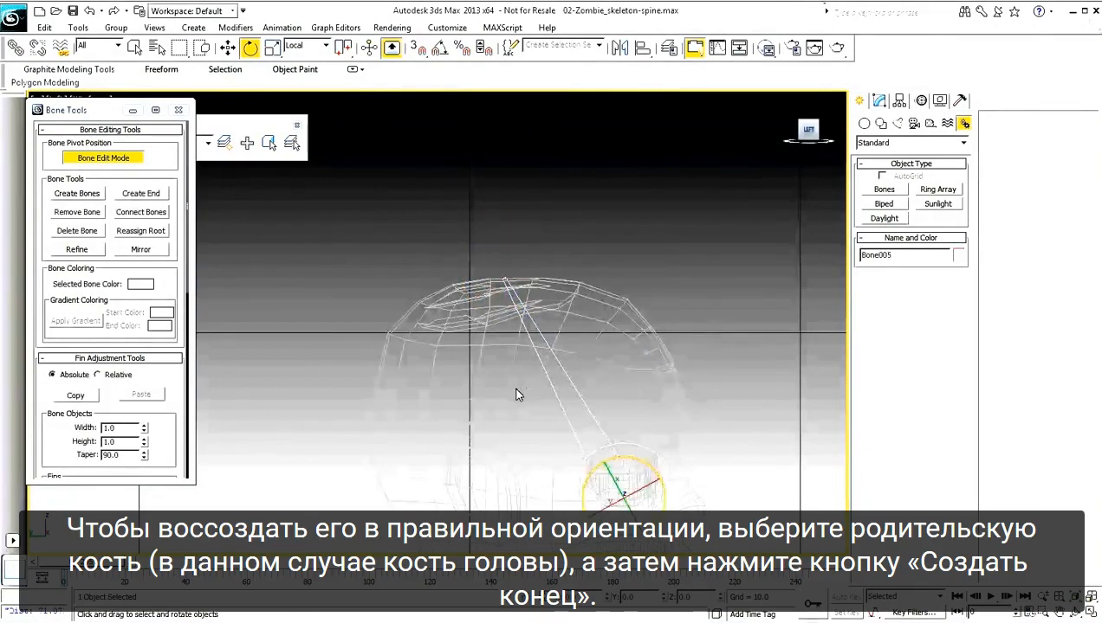
left_click(139, 193)
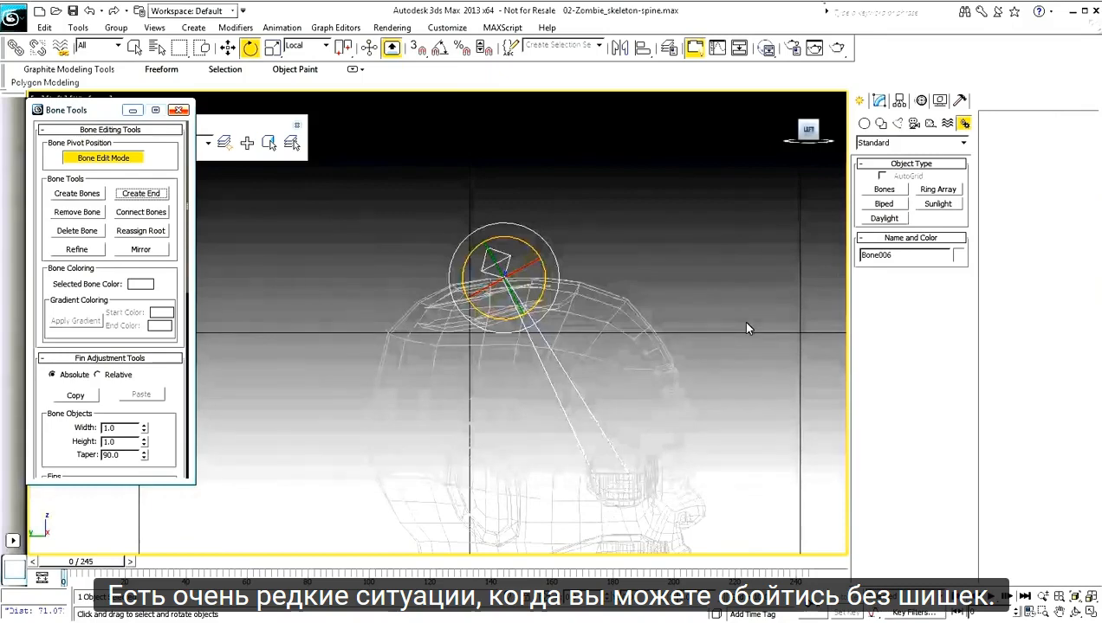
Undo the end bone's recreation and deletion and the head bone move.
key("ctrl+z")
key("ctrl+z")
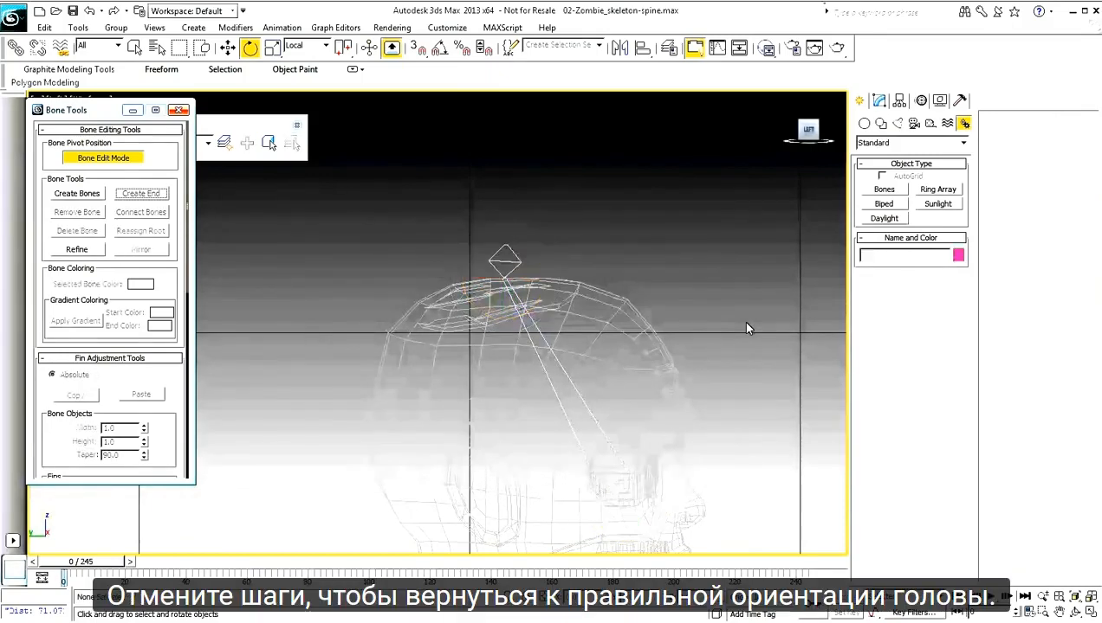
key("ctrl+z")
key("ctrl+z")
key("ctrl+z")
key("ctrl+z")
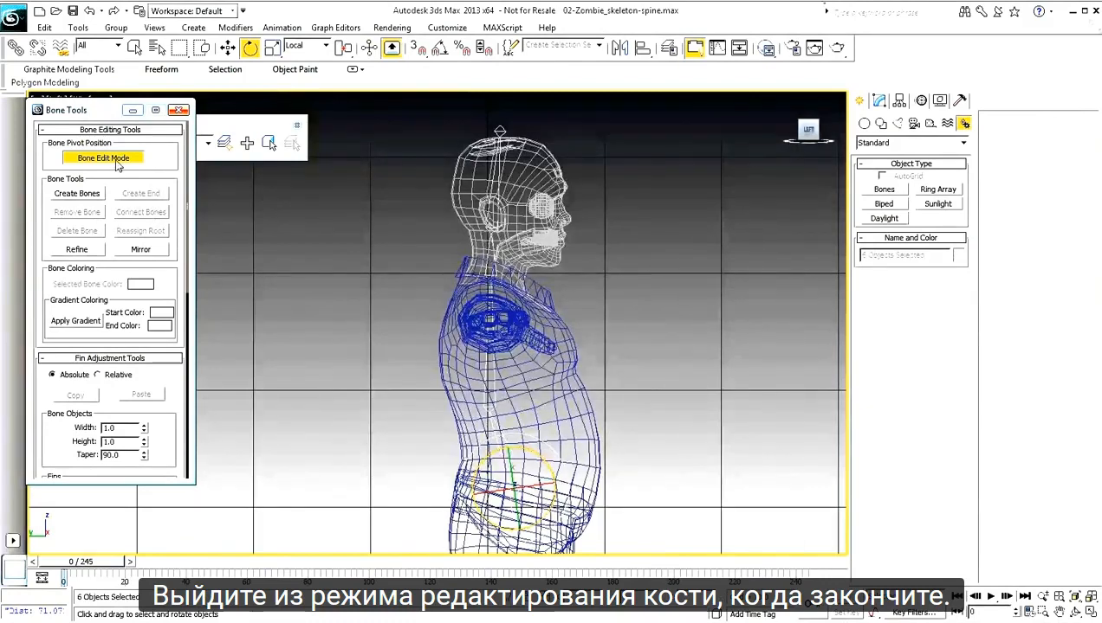
Turn off Bone Edit Mode and rename the root bone at the waist to Spine1.
left_click(103, 158)
middle_click_drag(351, 341, 317, 272)
left_click(677, 435)
left_click_drag(653, 437, 437, 485)
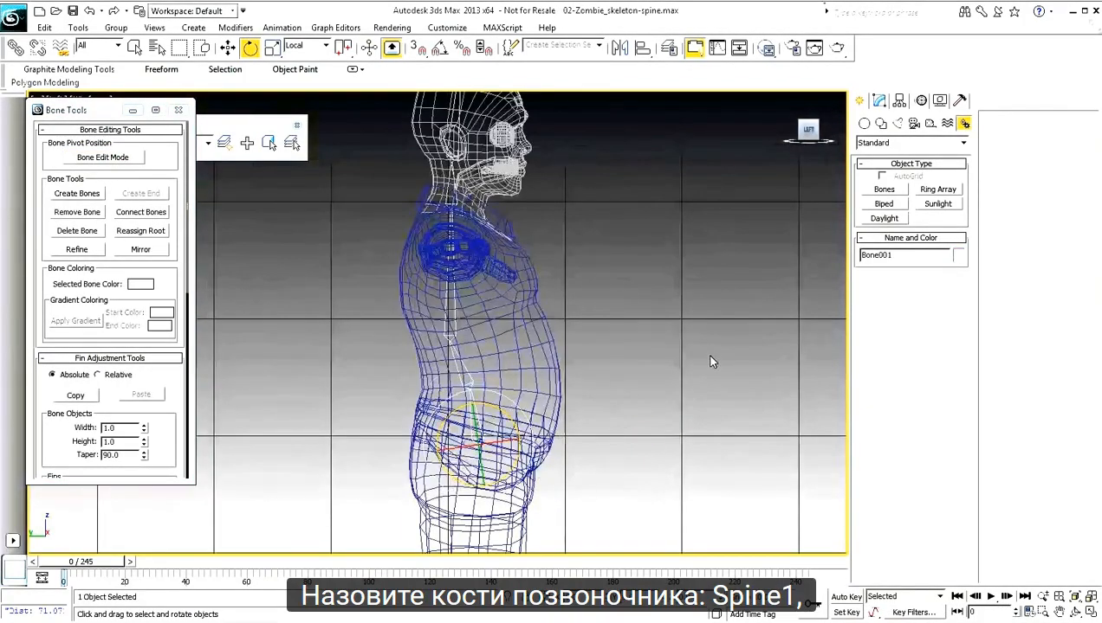
double_click(883, 255)
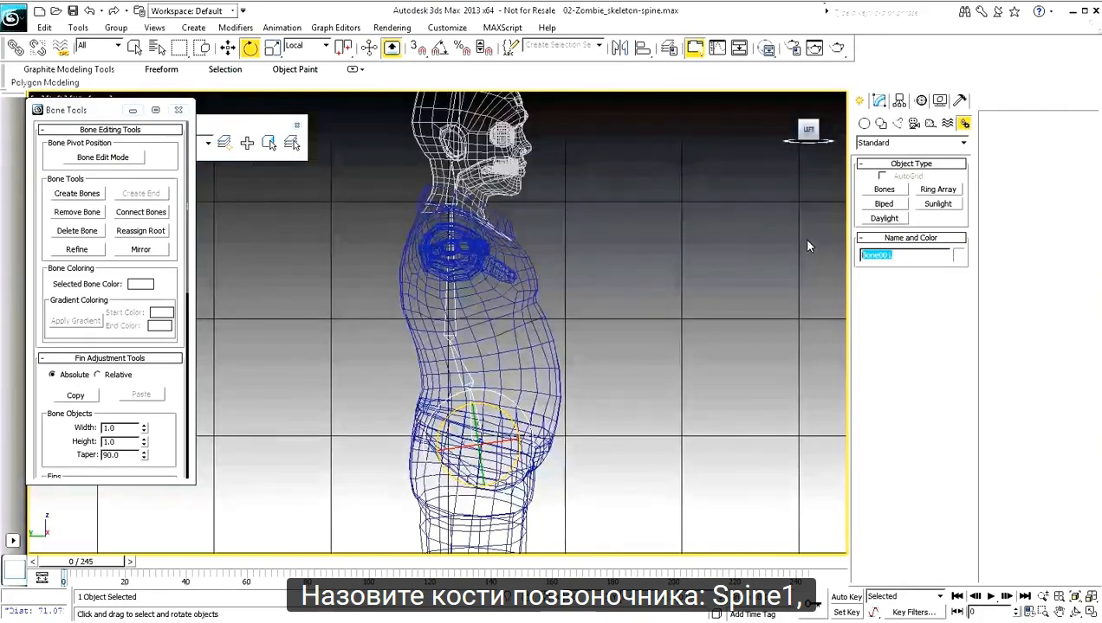
type("Spine1")
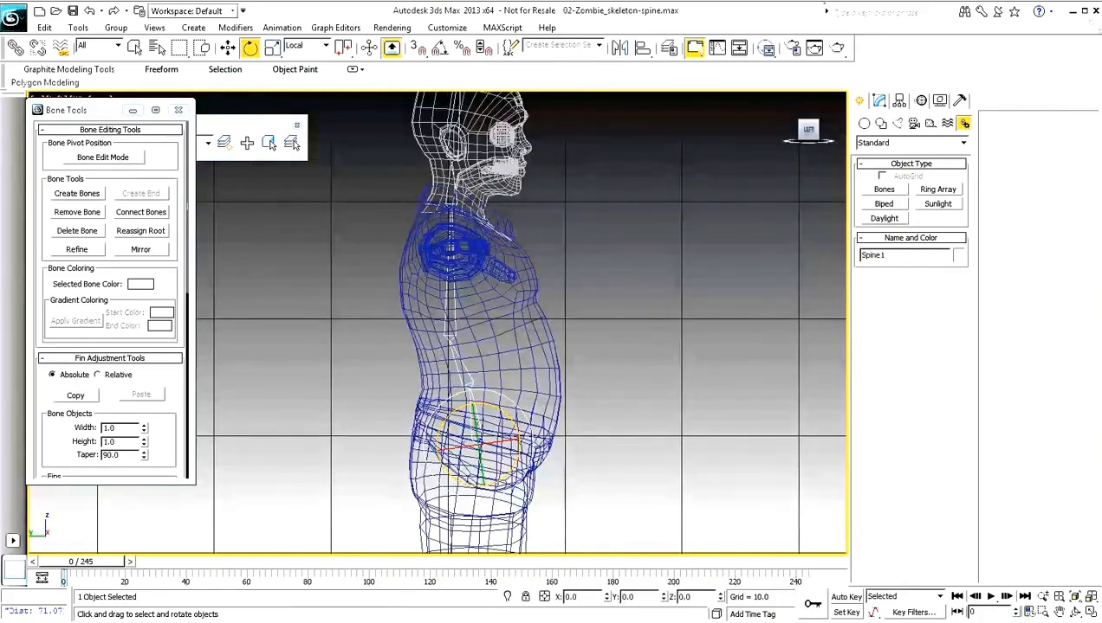
Rename the second spine bone to Spine2 and the long rib cage bone to Spine3.
left_click_drag(636, 365, 466, 375)
double_click(915, 254)
type("S")
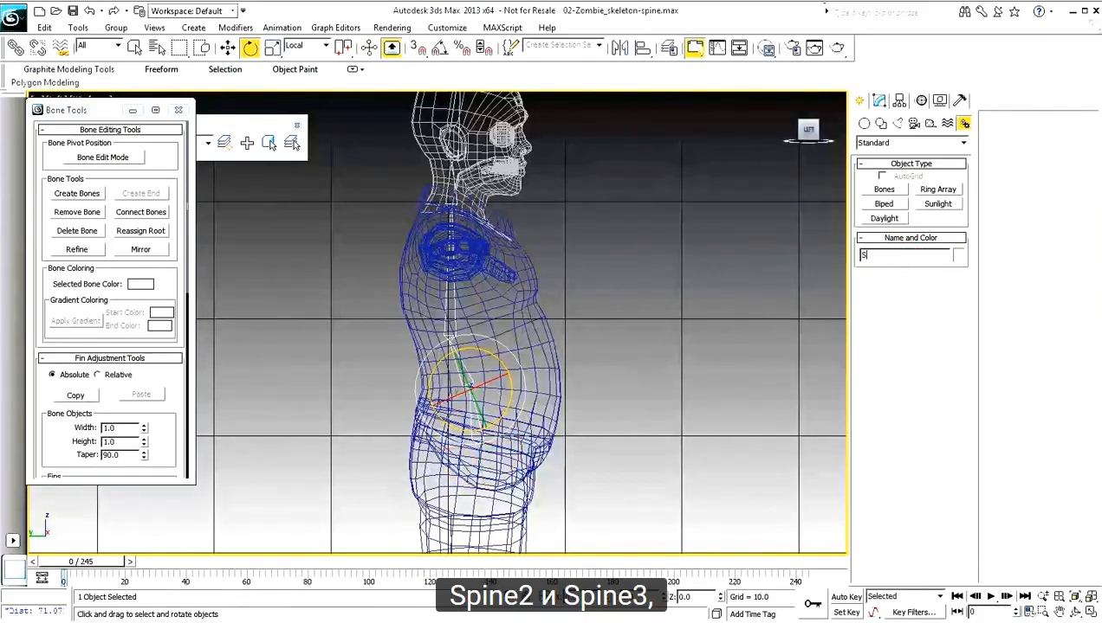
type("pine2")
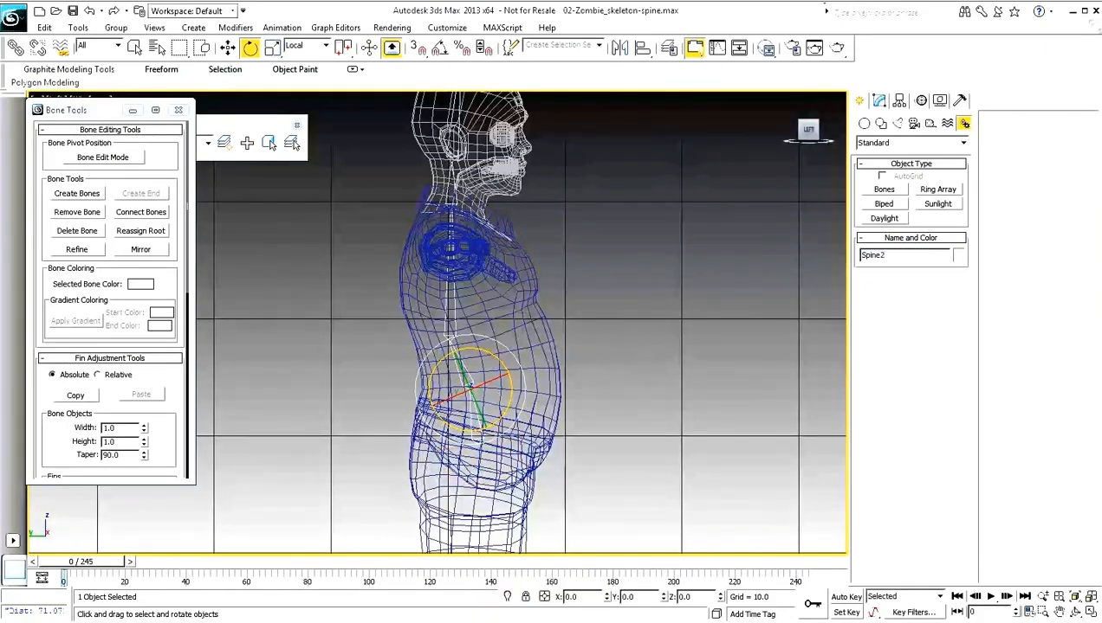
right_click(424, 297)
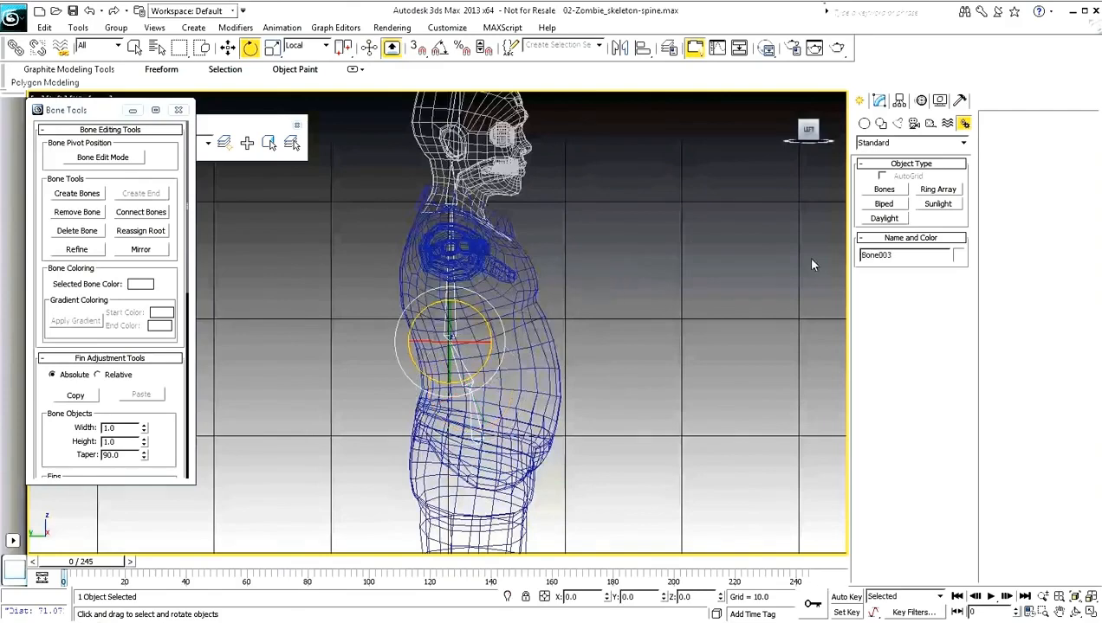
double_click(919, 255)
key("BackSpace")
type("Spine3")
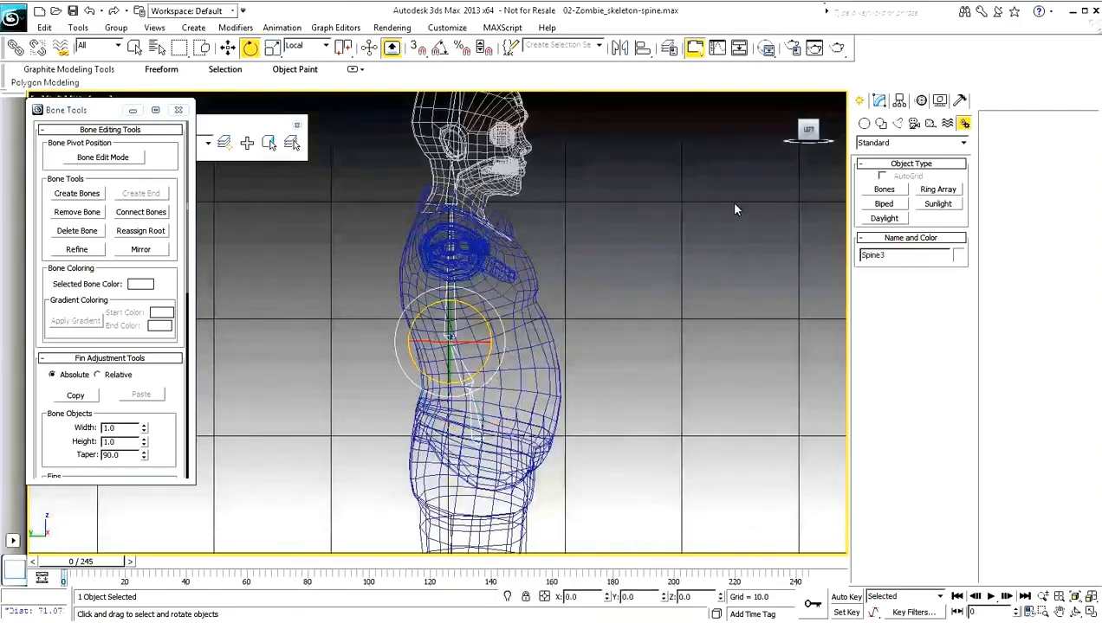
Rename the neck bone to Neck and the head bone to Head.
middle_click_drag(644, 166, 664, 333)
left_click_drag(620, 342, 411, 356)
double_click(904, 256)
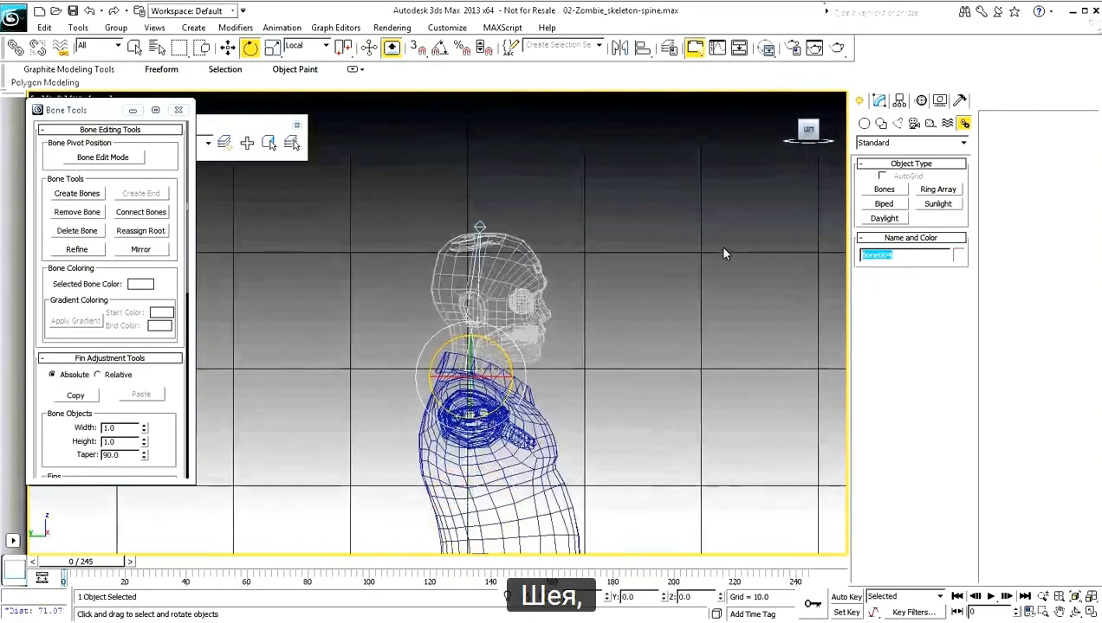
type("Neck")
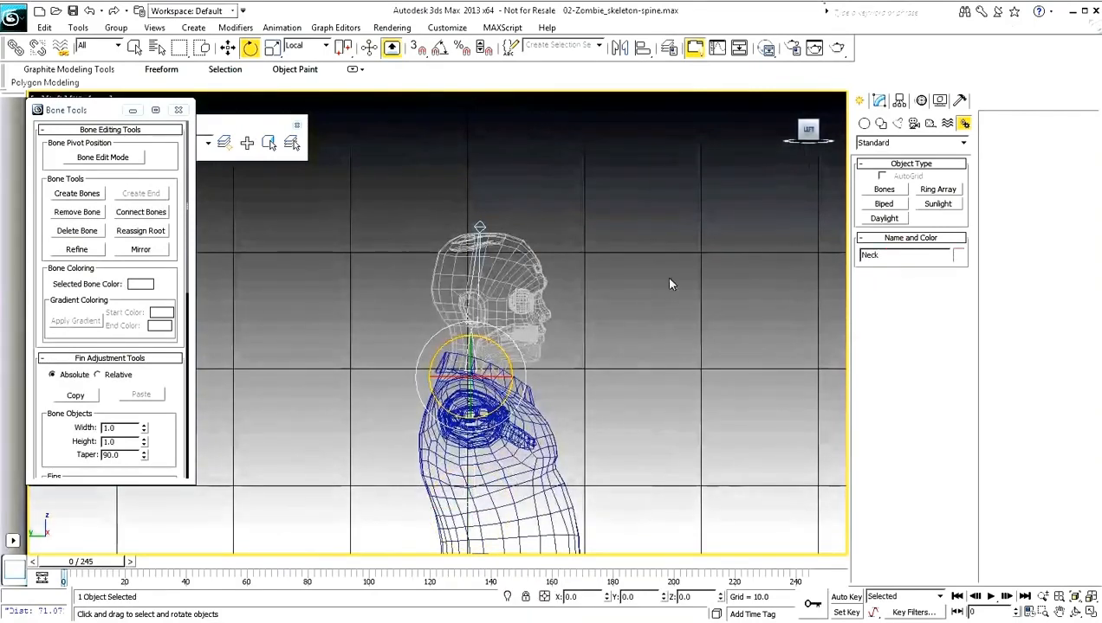
left_click_drag(590, 258, 416, 276)
double_click(866, 256)
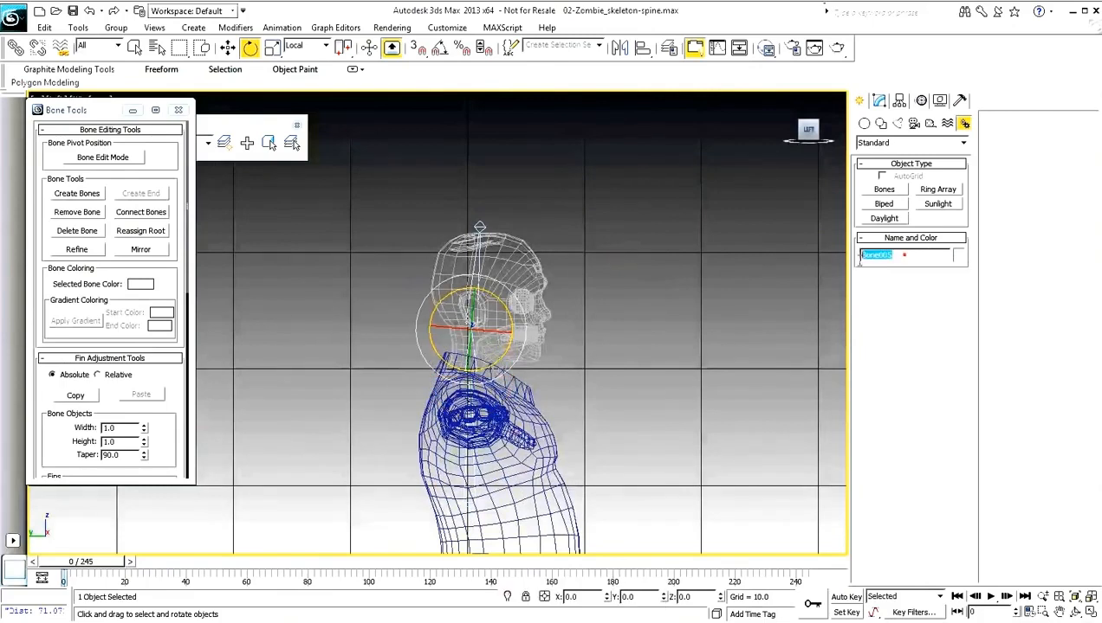
type("Head")
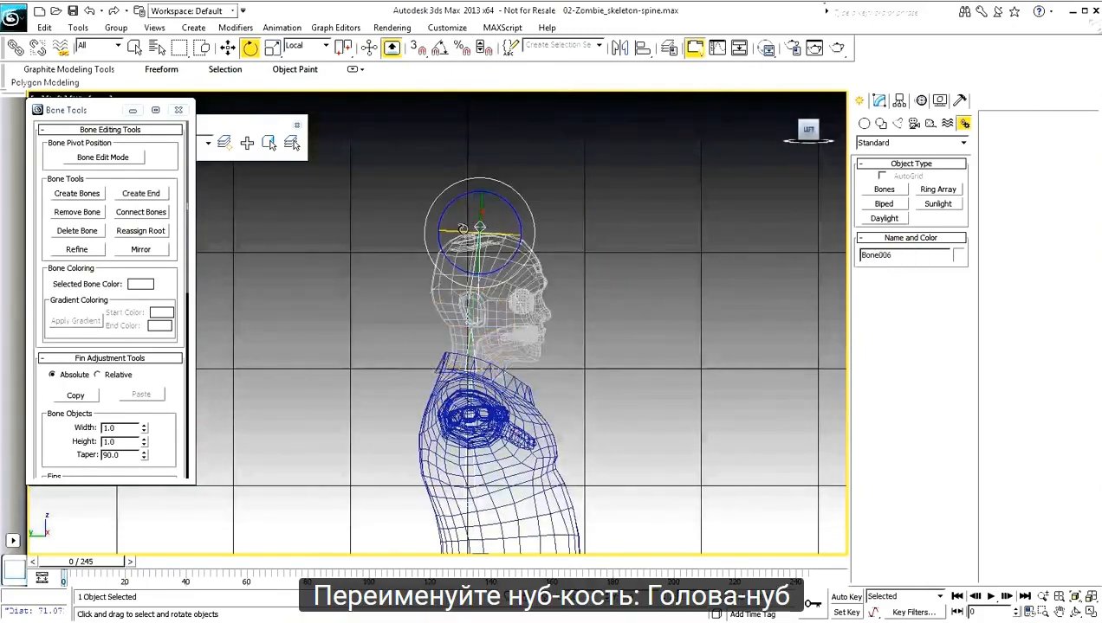
Rename the small end bone at the top of the head to Head-nub.
double_click(903, 254)
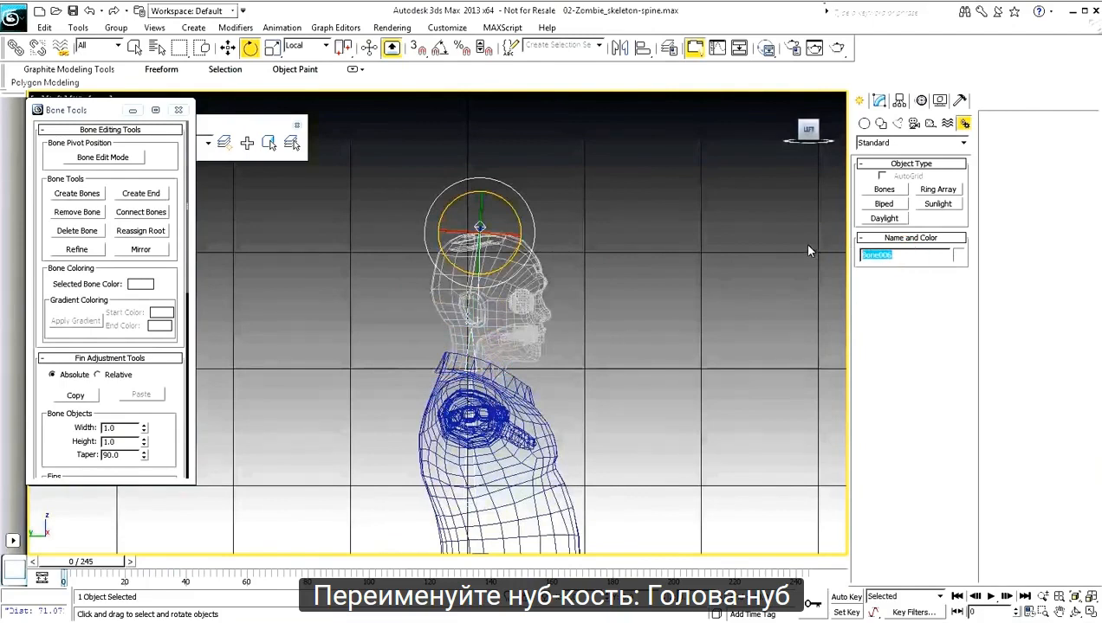
type("Head-n")
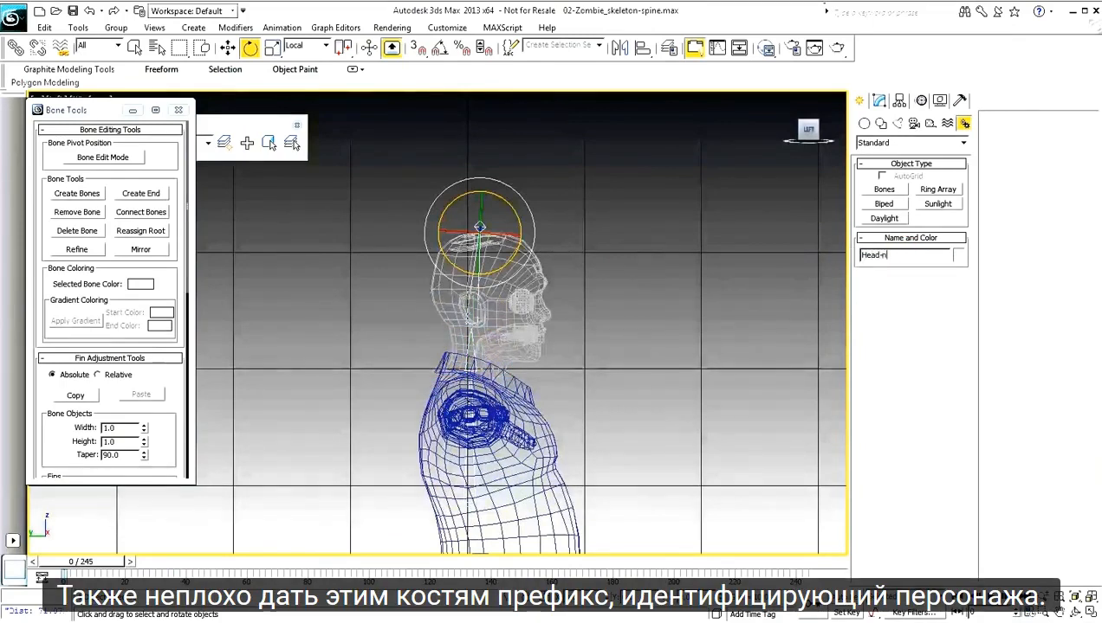
type("ub")
Close Bone Tools, select all six bones of the chain and open Rename Objects.
middle_click_drag(611, 250, 620, 171)
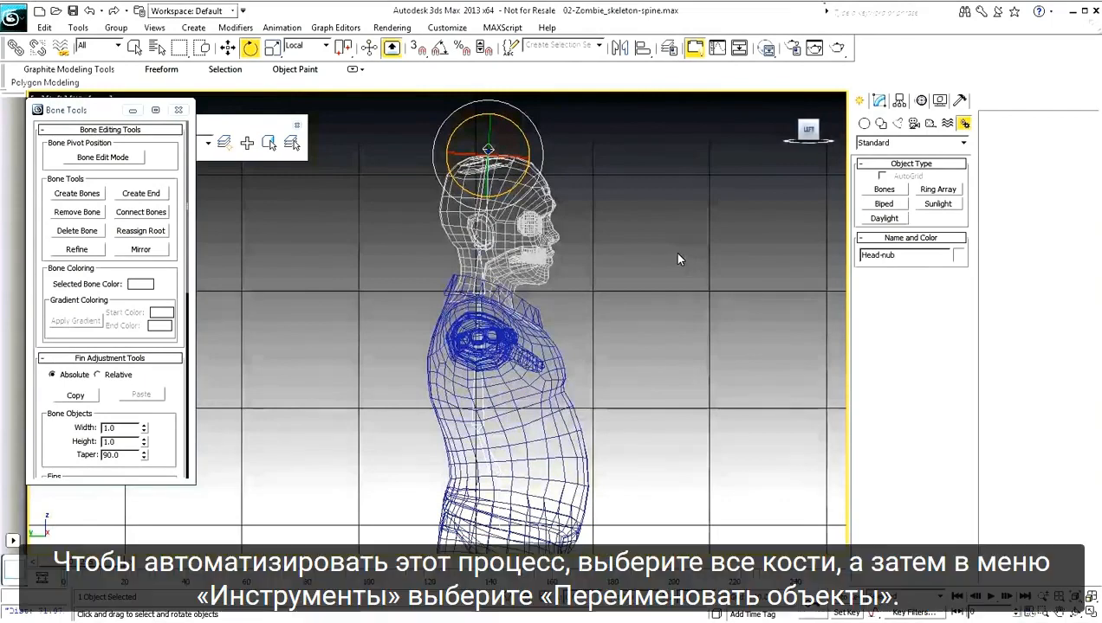
left_click(178, 110)
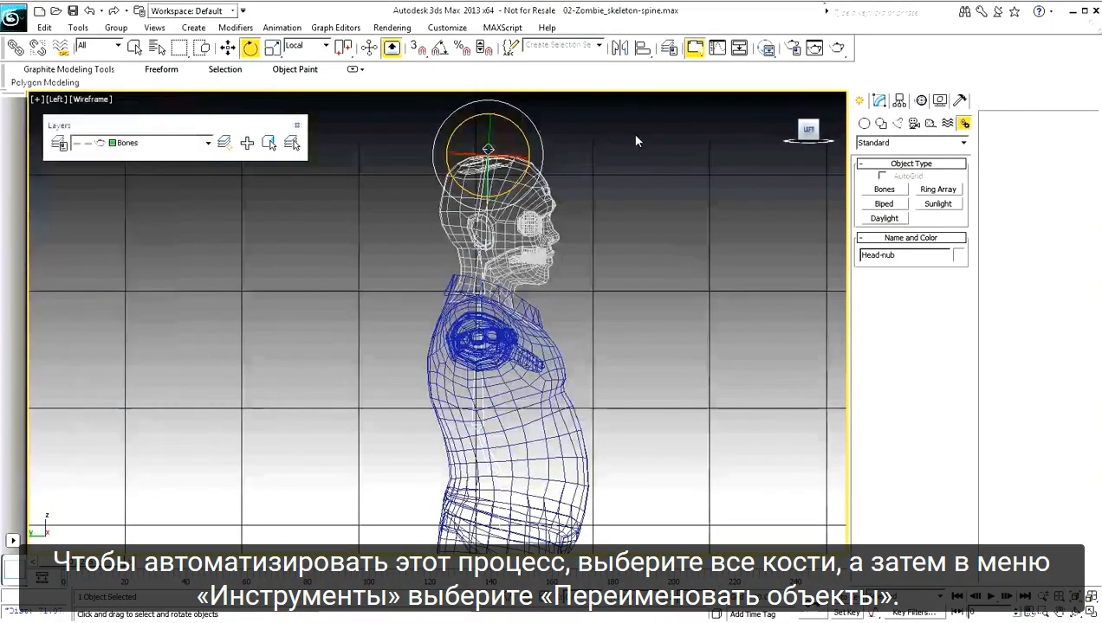
left_click_drag(651, 124, 338, 537)
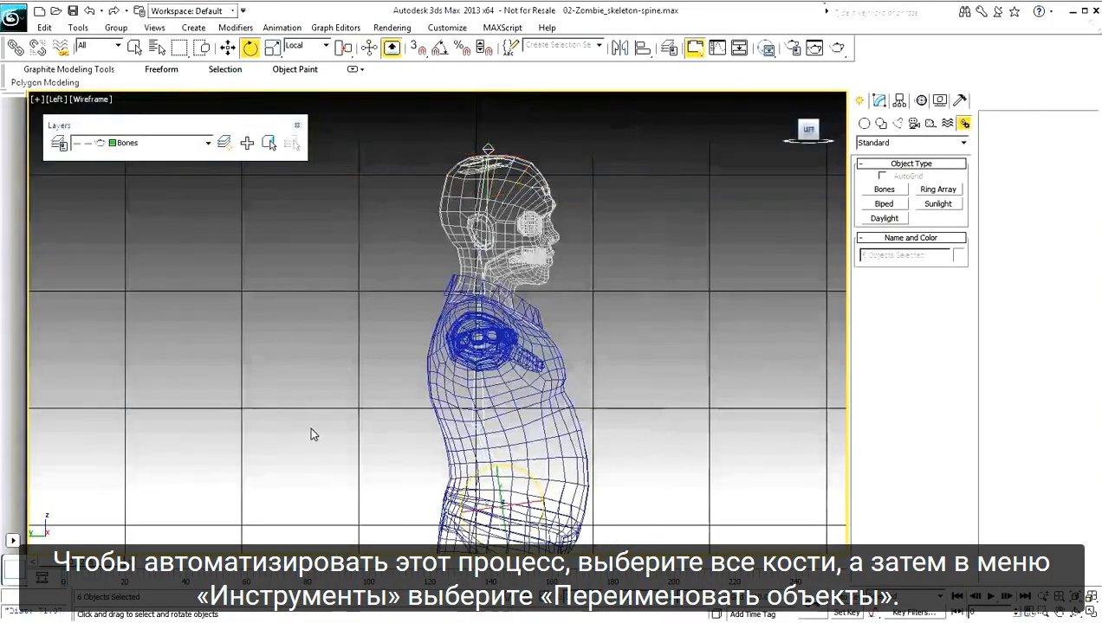
left_click(78, 28)
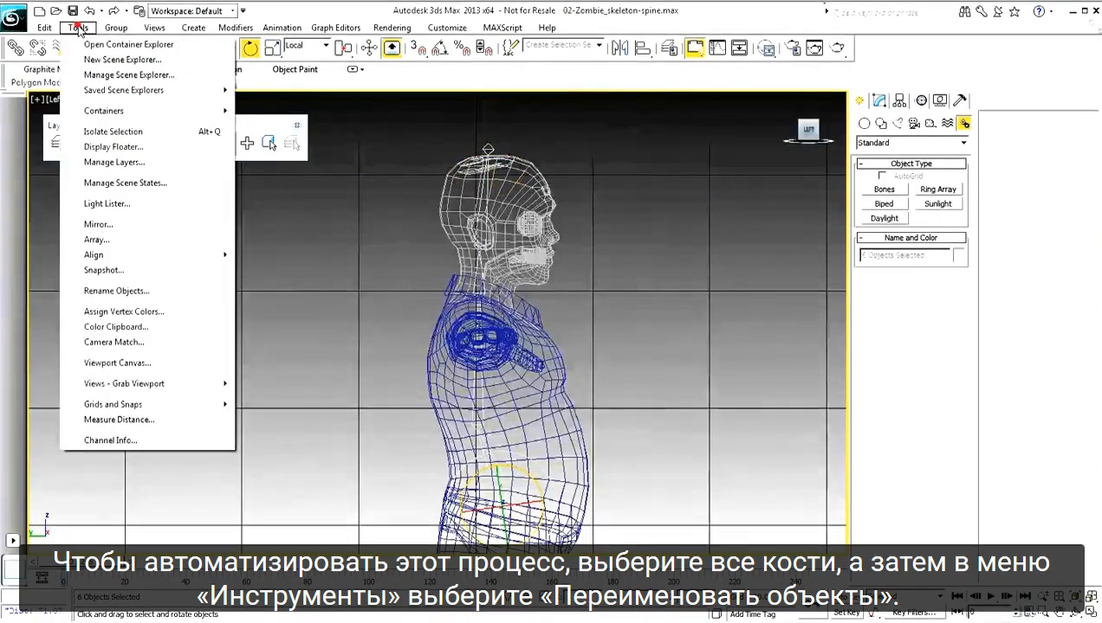
left_click(117, 291)
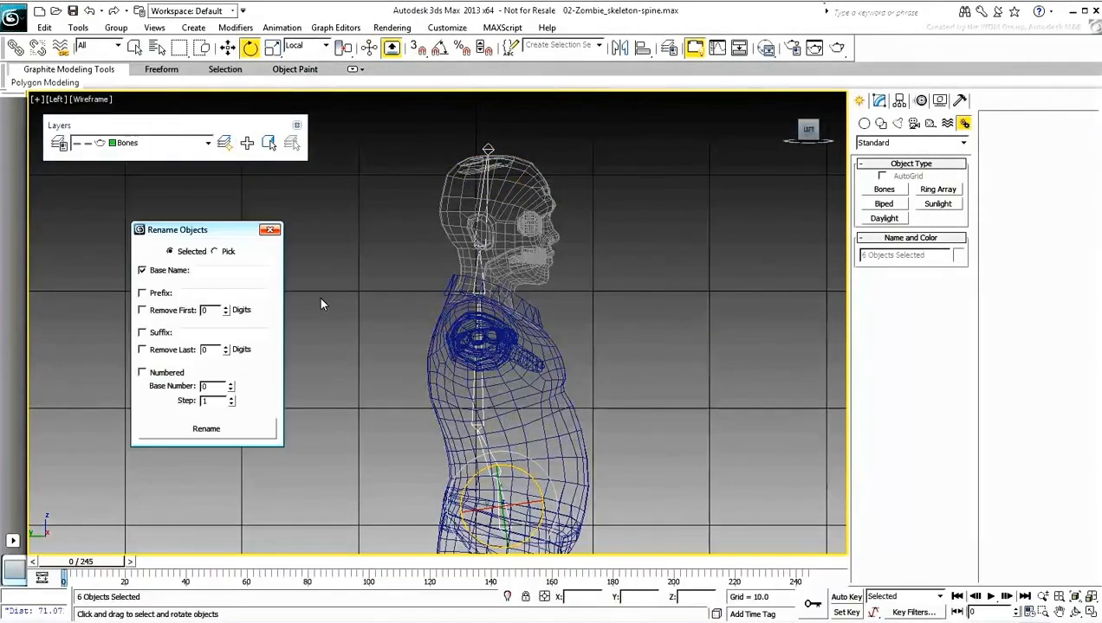
Add the prefix zombie_ to the names of the selected bones, leaving out the base name.
left_click(142, 270)
left_click(143, 294)
left_click(187, 294)
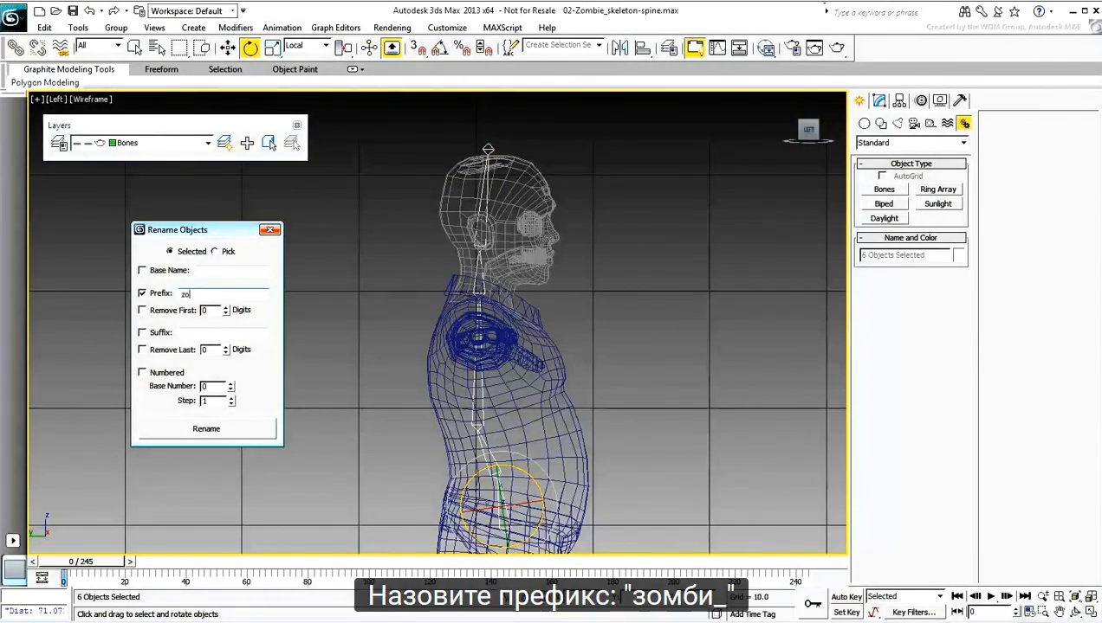
type("zombie_")
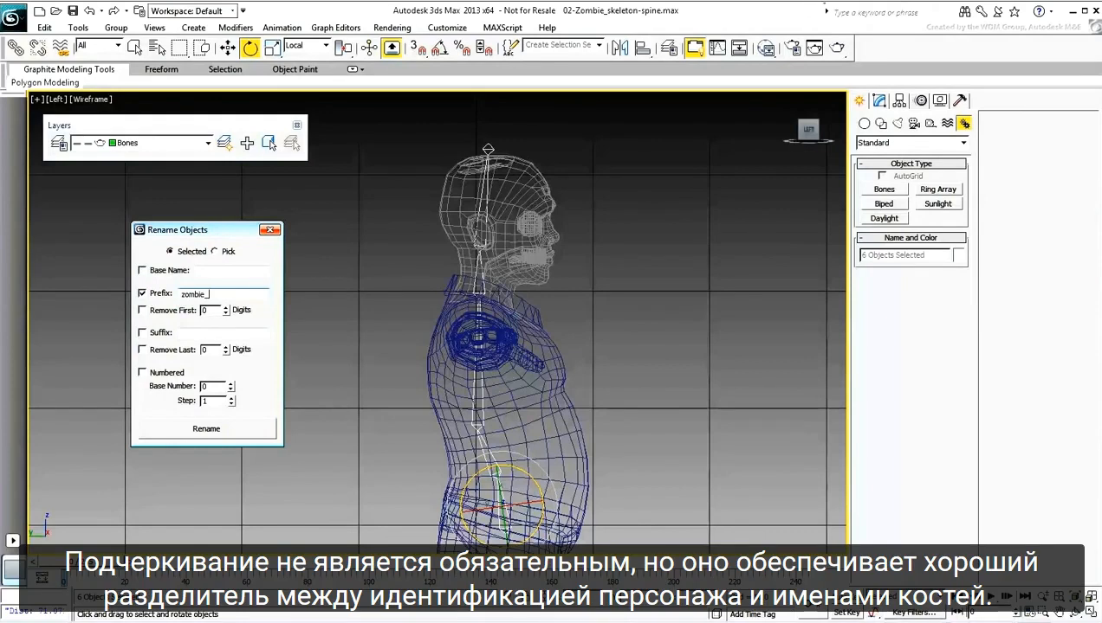
left_click(222, 434)
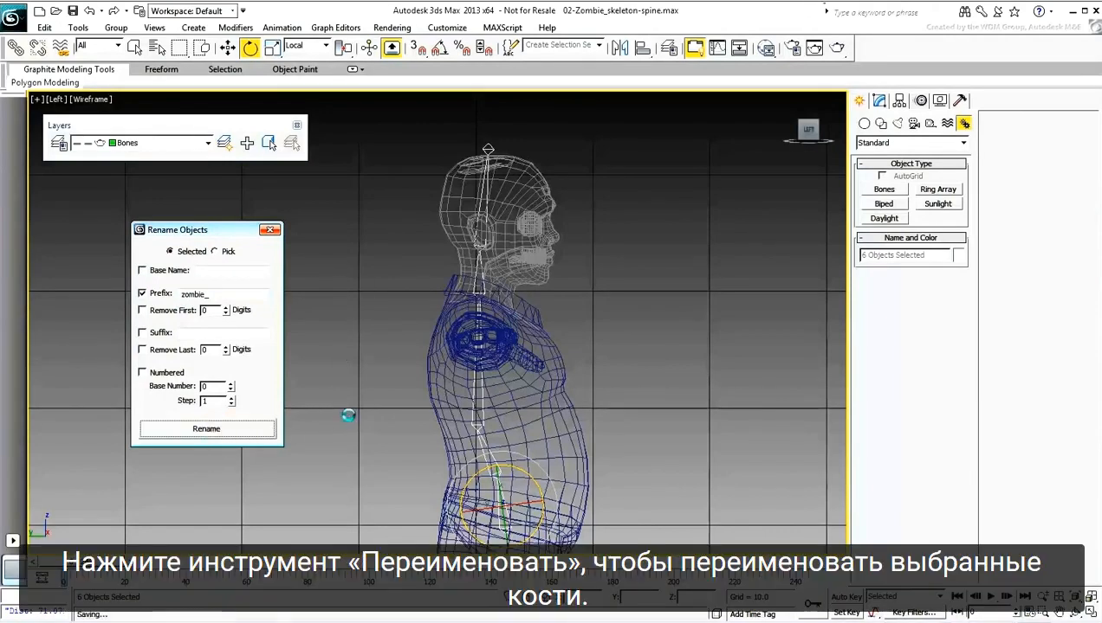
Select the head bone and the third spine bone individually to check their prefixed names.
left_click(669, 229)
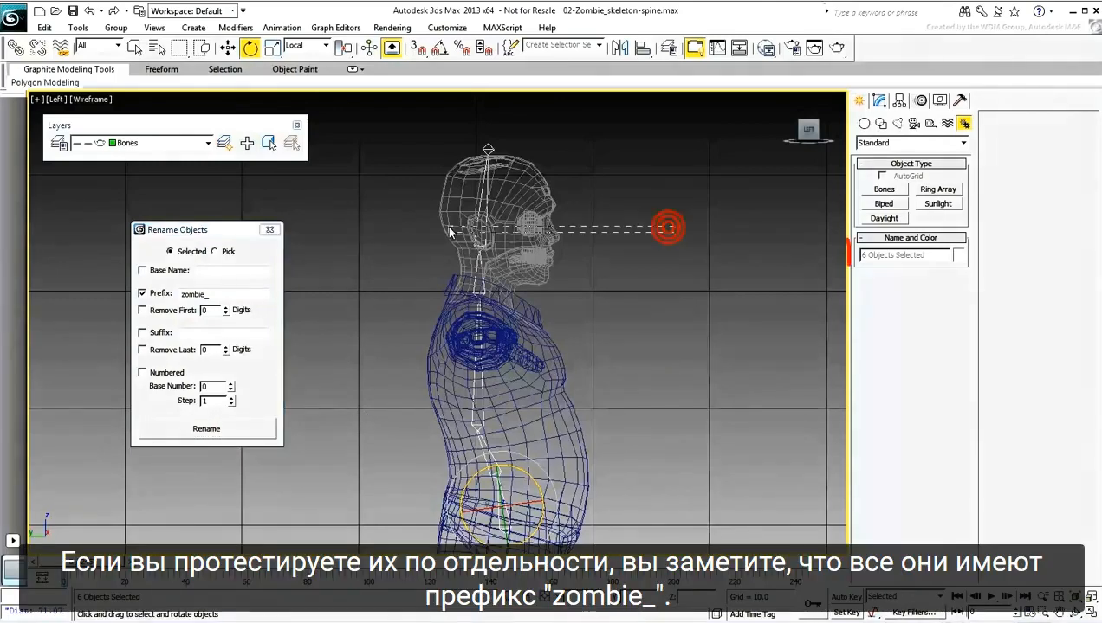
left_click(446, 226)
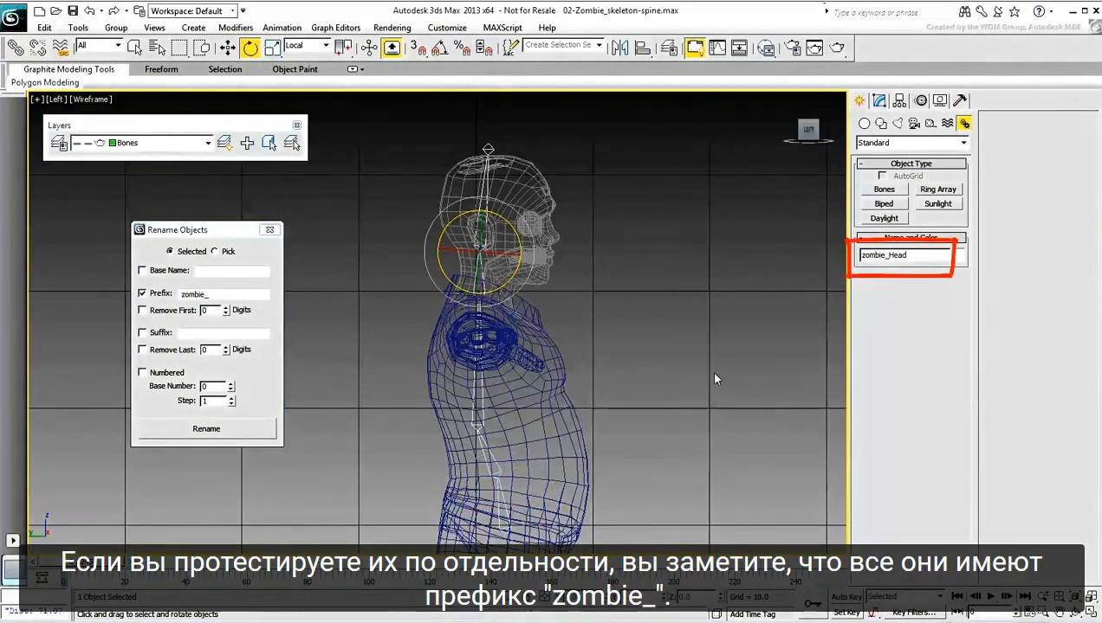
left_click(431, 395)
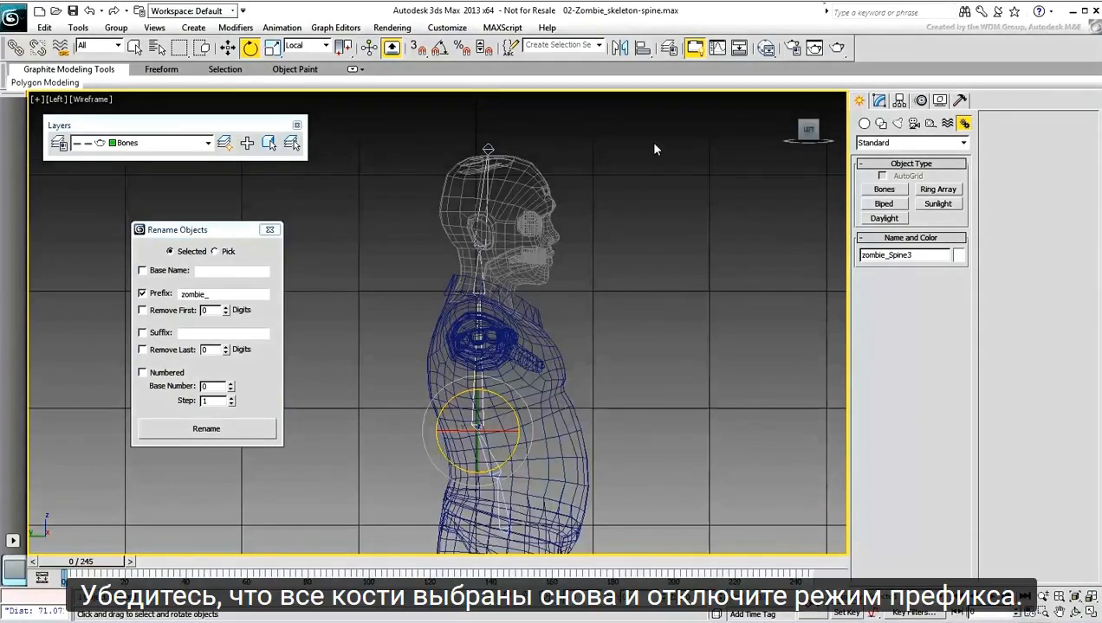
Select all six bones of the chain and add the suffix _bone to their names, with the prefix option off.
left_click_drag(645, 124, 386, 547)
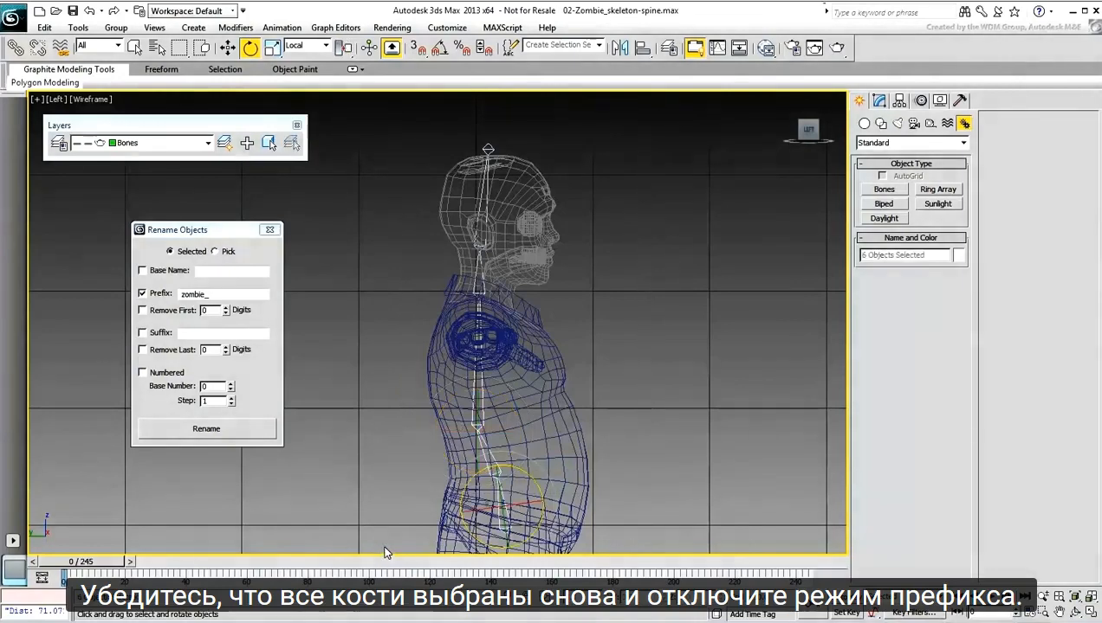
left_click(142, 293)
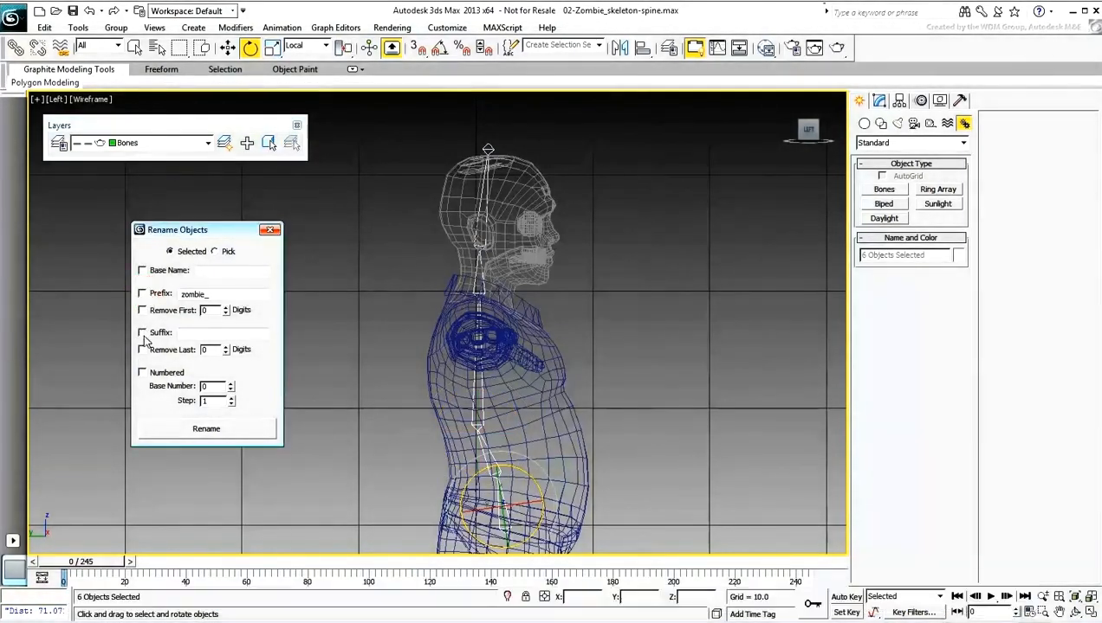
left_click(142, 332)
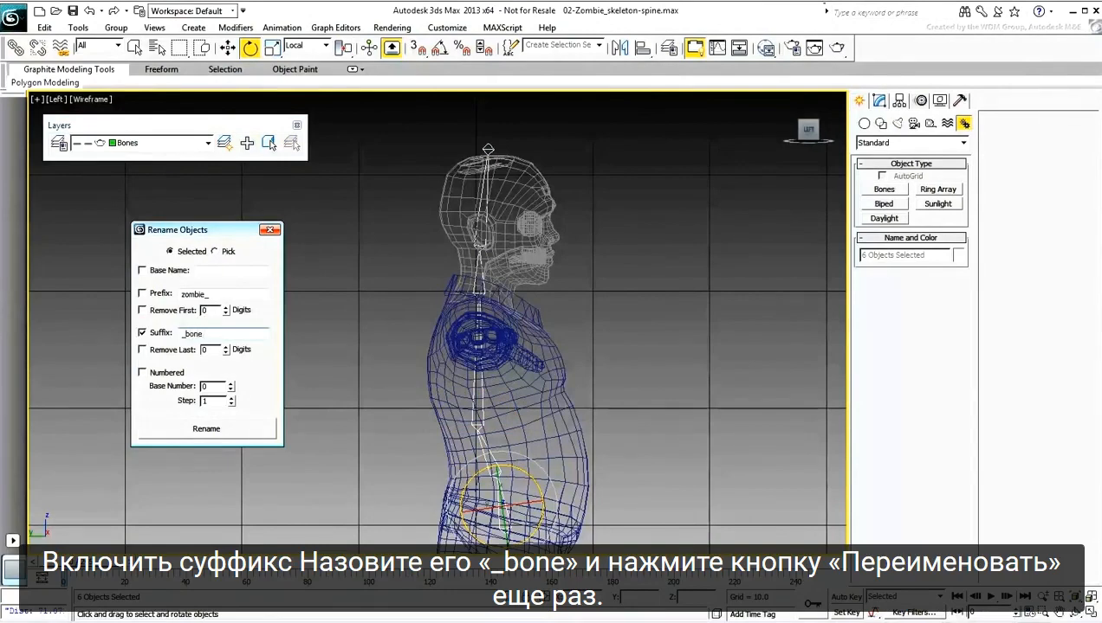
left_click(204, 426)
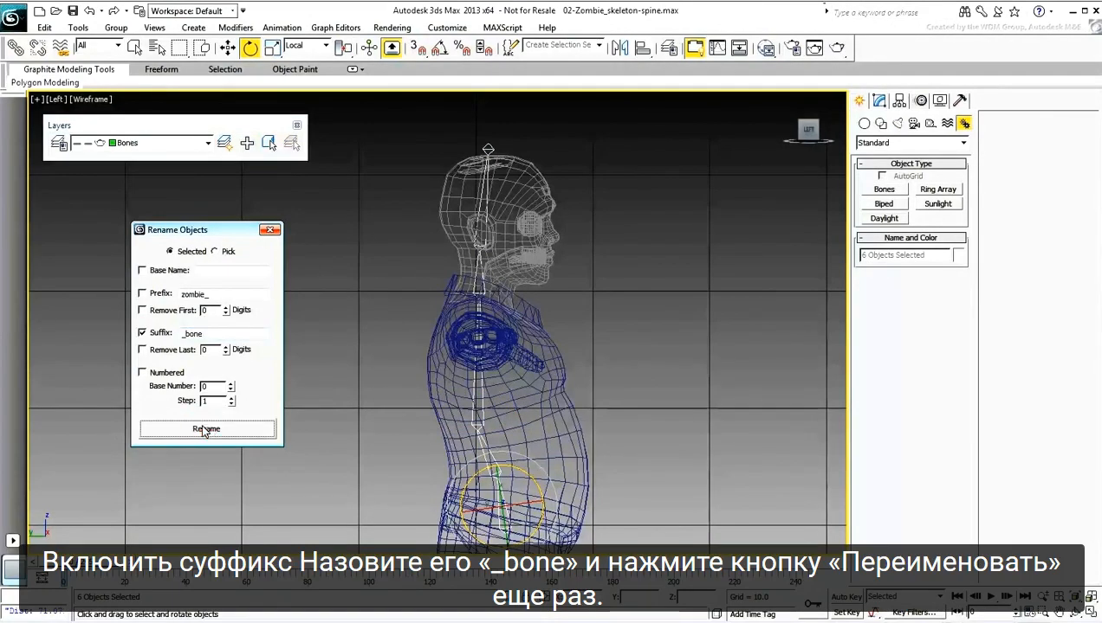
Check the suffixed names of the head bone, the third spine bone and the first spine bone individually.
left_click(665, 203)
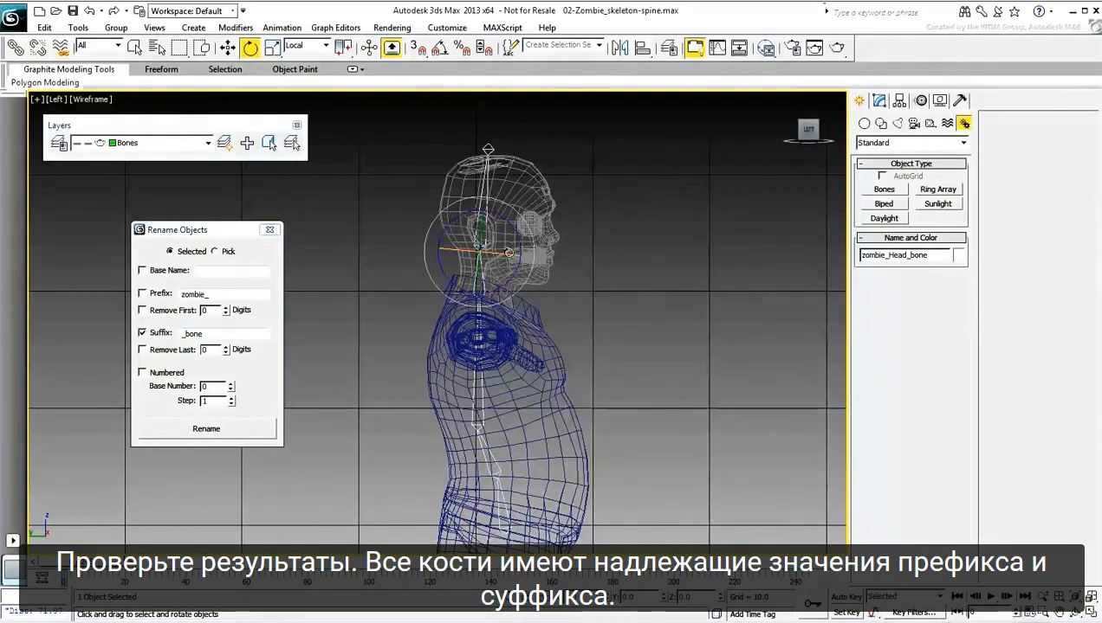
left_click(427, 406)
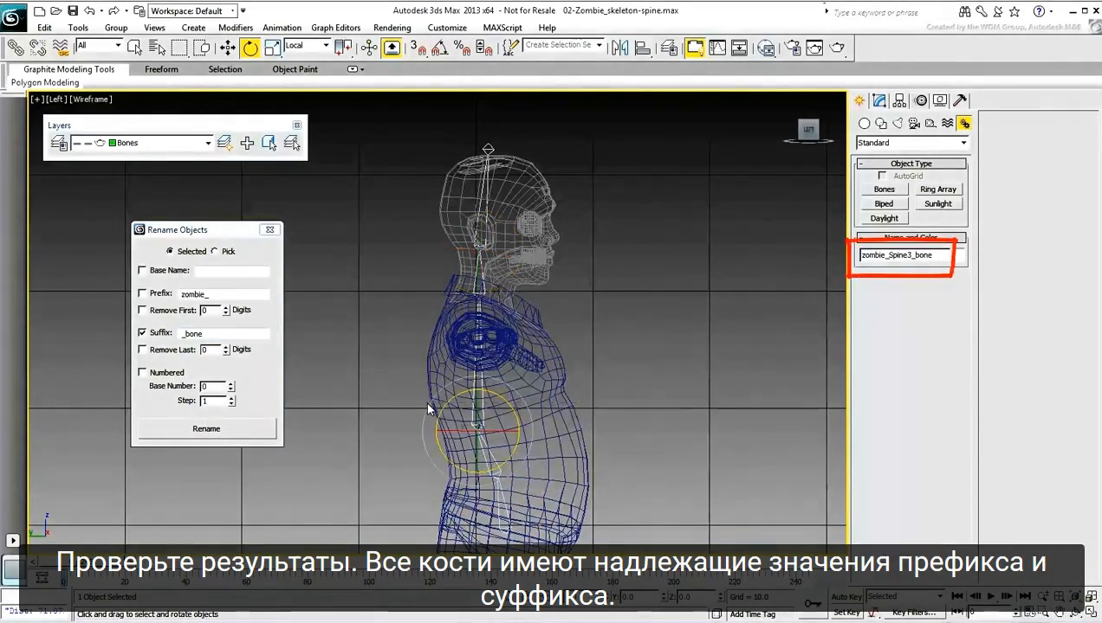
left_click(501, 506)
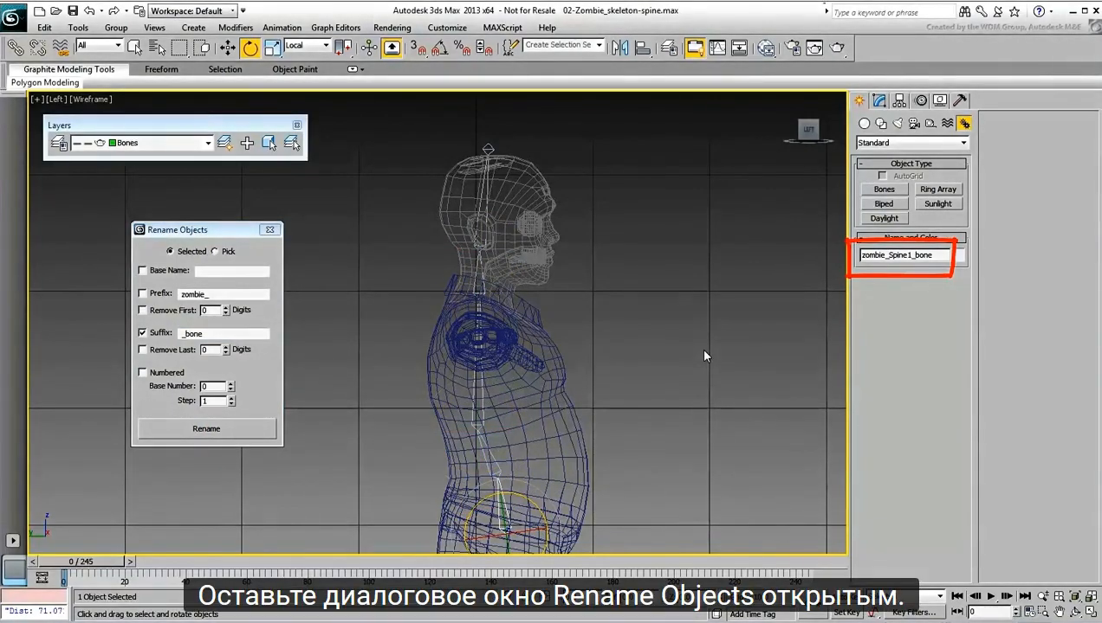
Move Rename Objects clear of the model, keeping it open, and open Bone Tools beside the pelvis area.
left_click_drag(203, 229, 738, 258)
middle_click_drag(550, 414, 533, 240)
left_click(288, 29)
left_click(323, 319)
left_click_drag(100, 110, 115, 198)
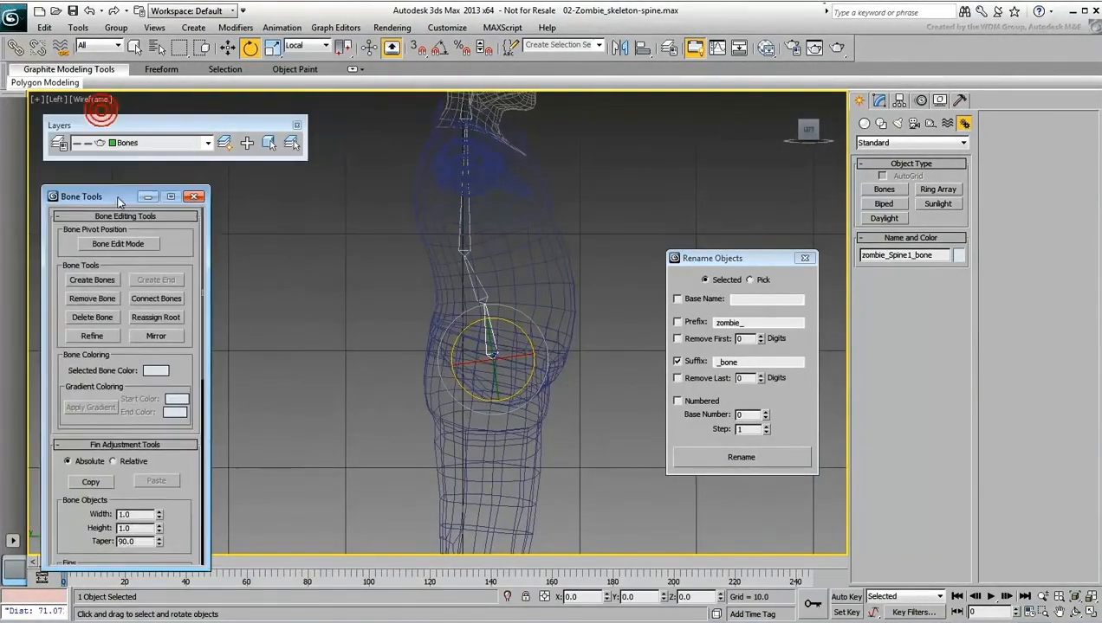
Create a single downward-pointing pelvis bone with an end bone, starting slightly away from the base of the first spine bone.
middle_click_drag(503, 390, 485, 388)
scroll(484, 387, "up", 5)
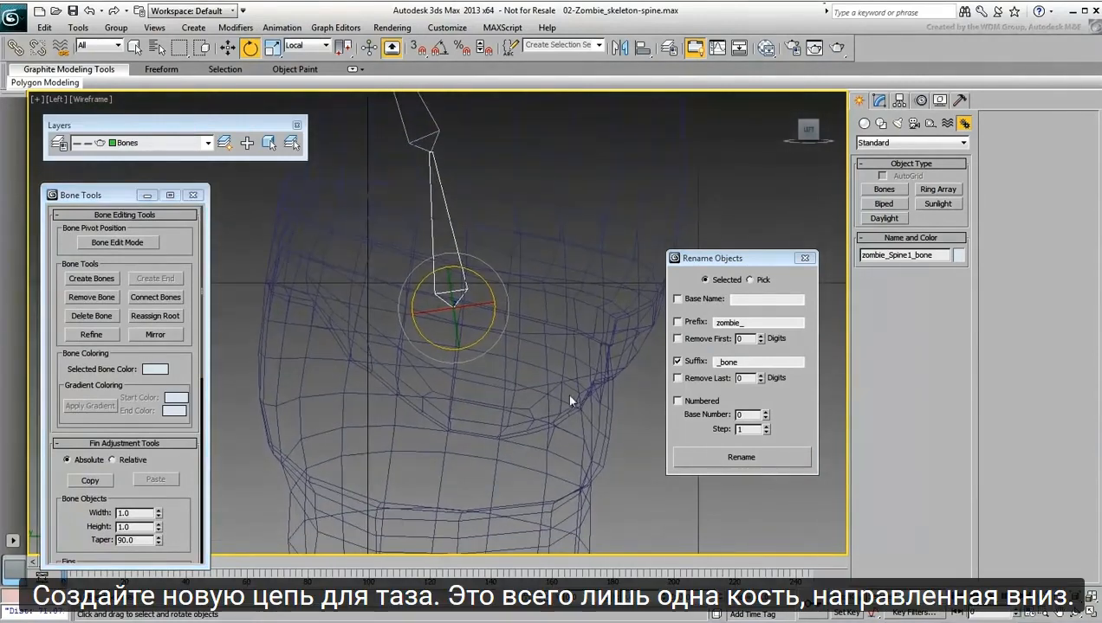
left_click(884, 190)
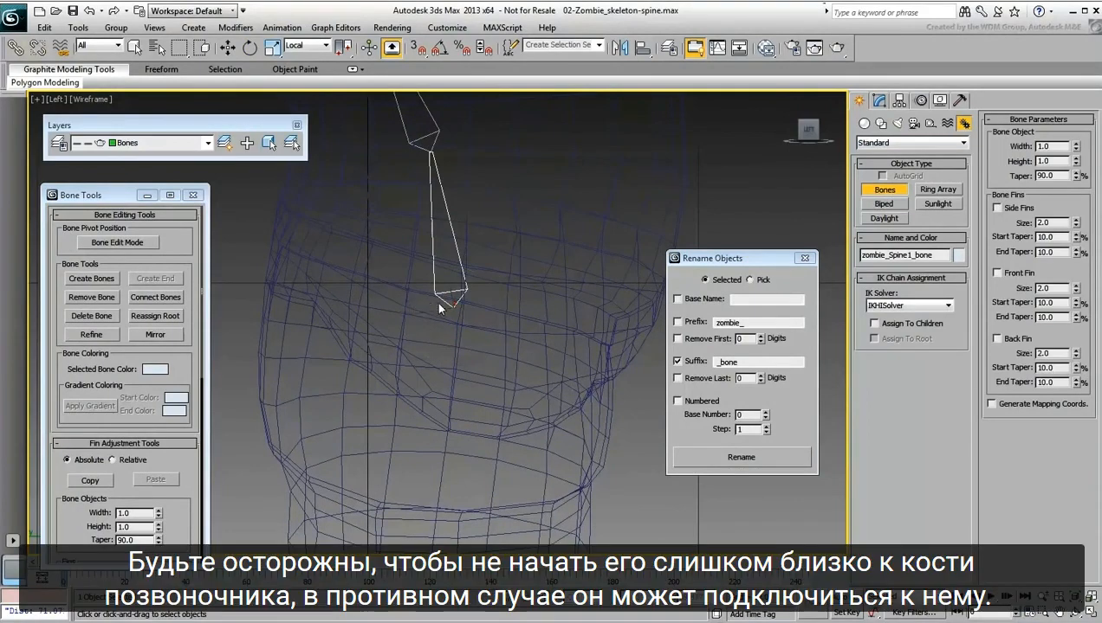
left_click(415, 303)
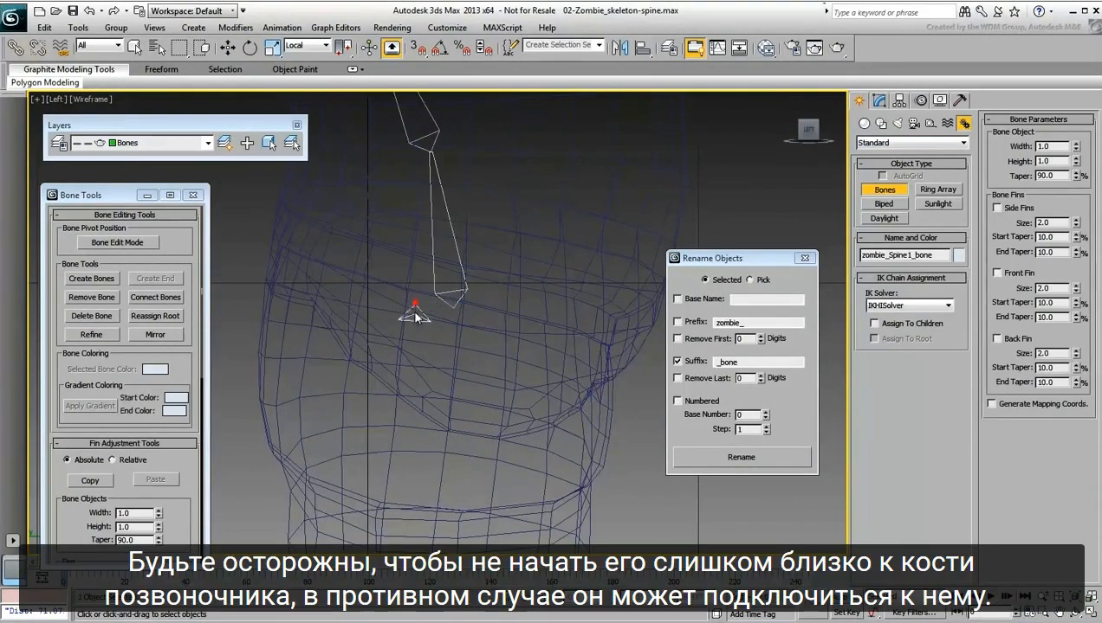
left_click(391, 449)
right_click(486, 433)
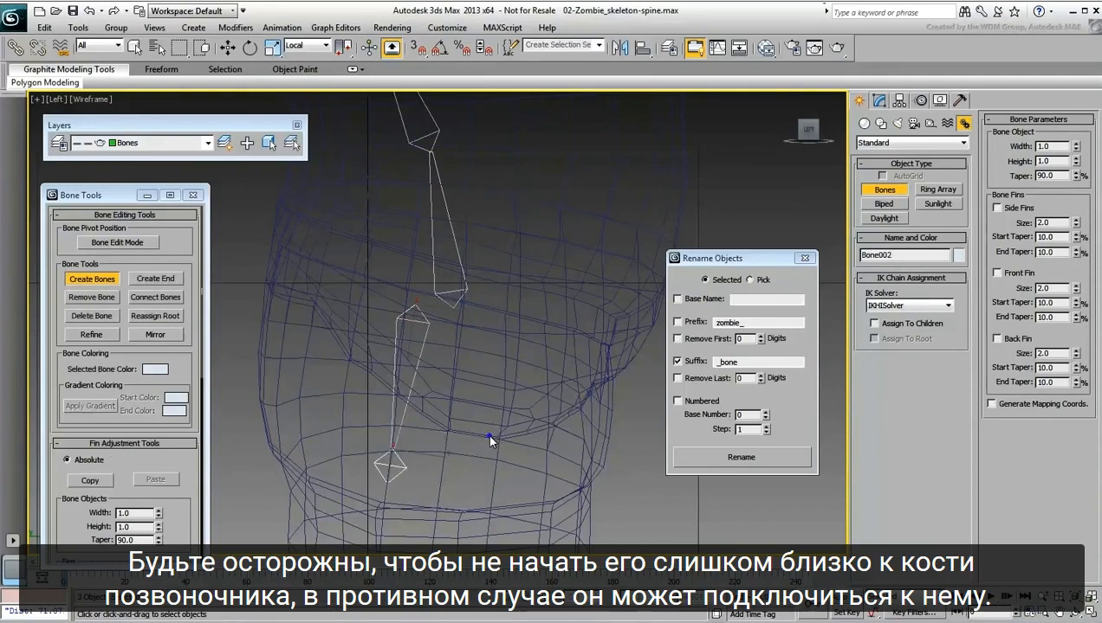
right_click(494, 438)
In Bone Edit Mode, align the pelvis bone to the first spine bone in X, Y and Z position, pivot point to pivot point, without changing orientation.
left_click_drag(480, 373, 352, 375)
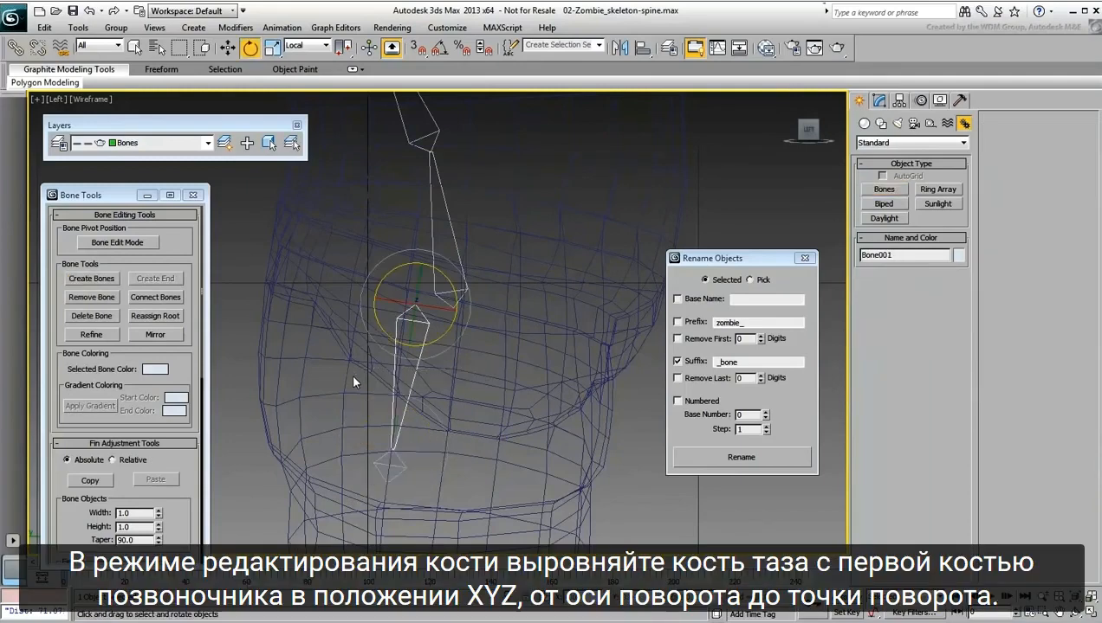
left_click(117, 243)
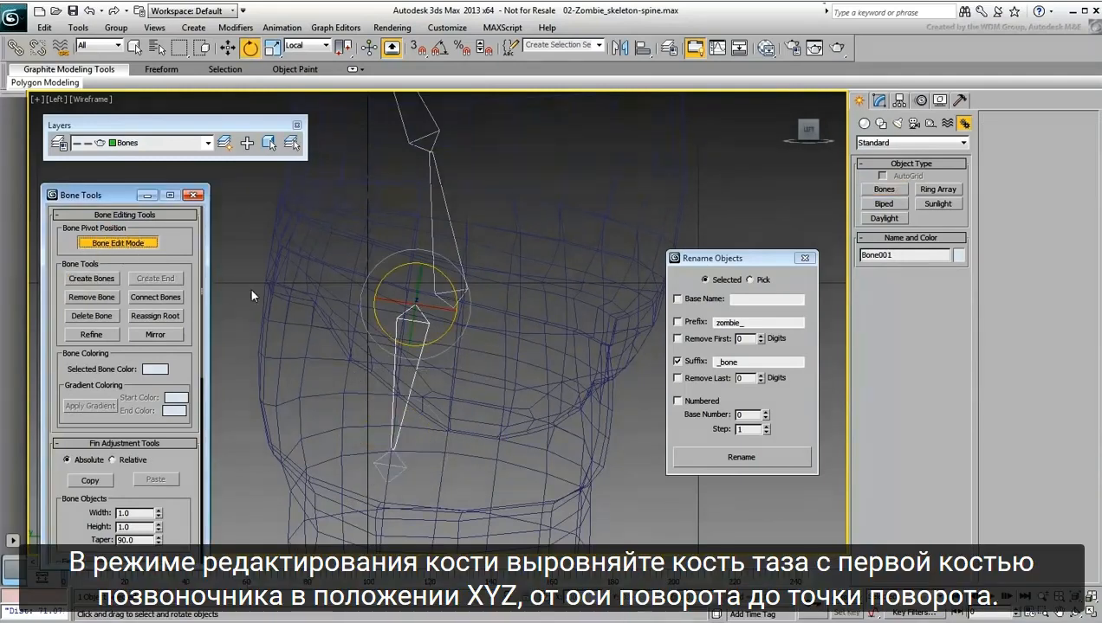
left_click(641, 49)
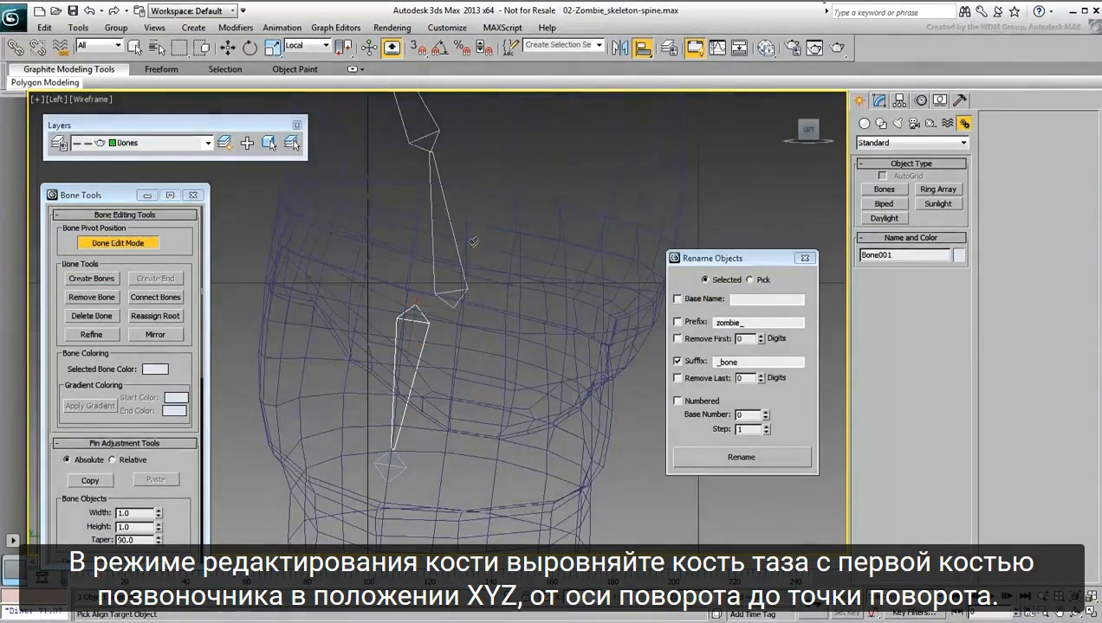
left_click(457, 252)
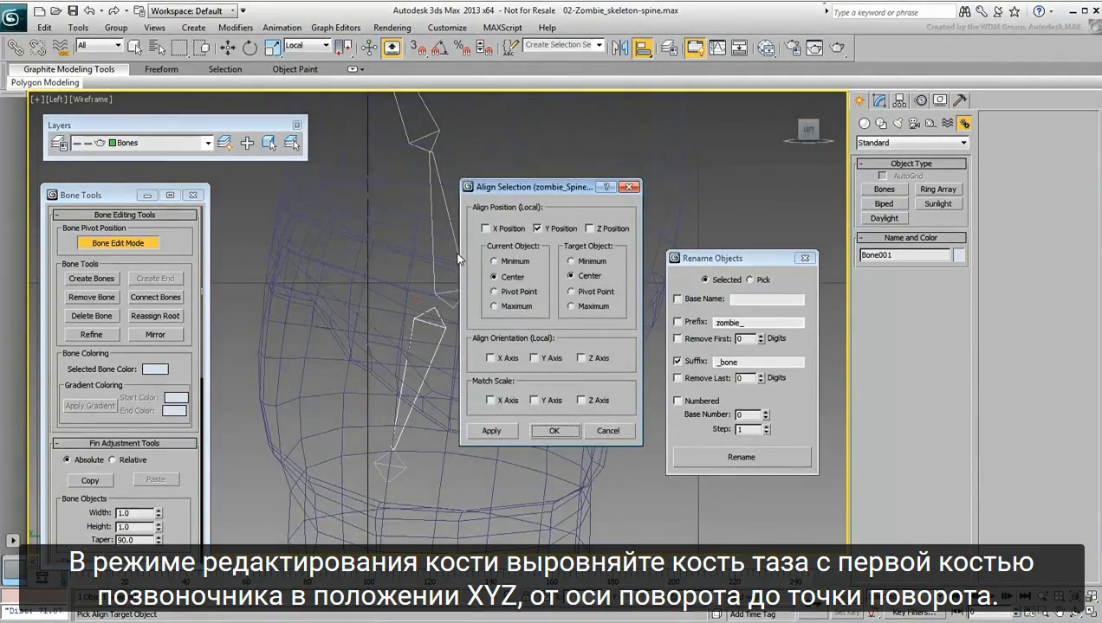
left_click(485, 229)
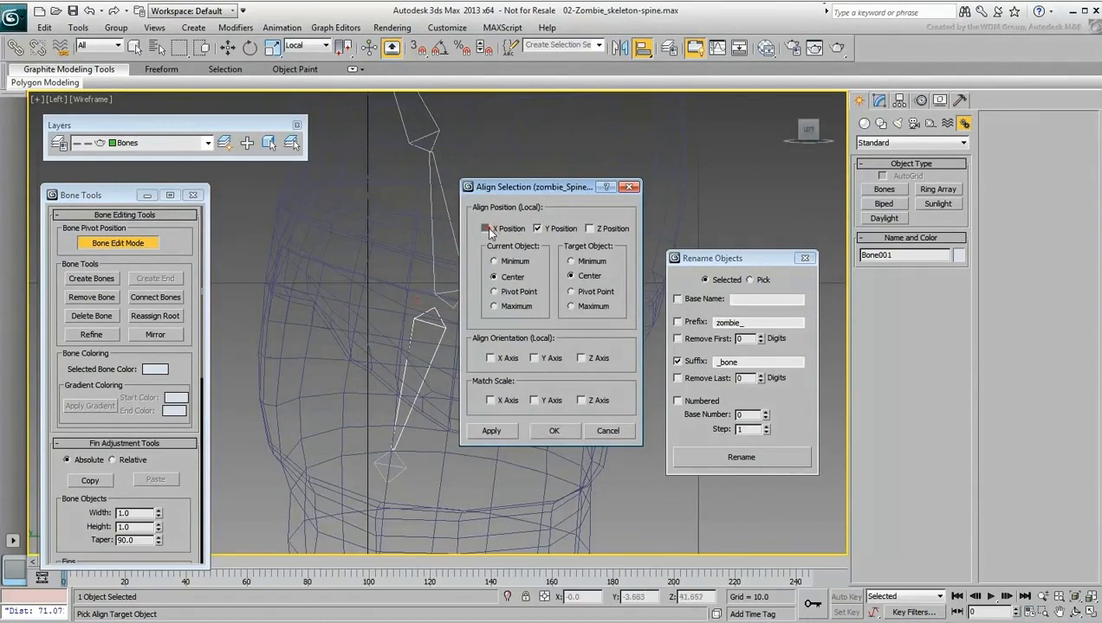
left_click(494, 291)
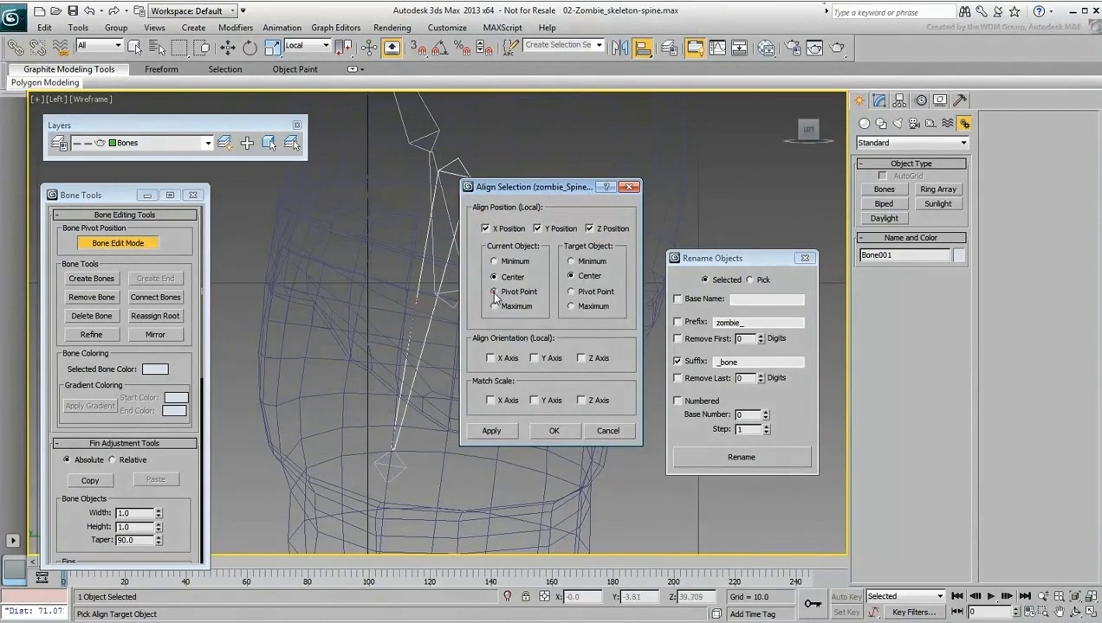
left_click(583, 294)
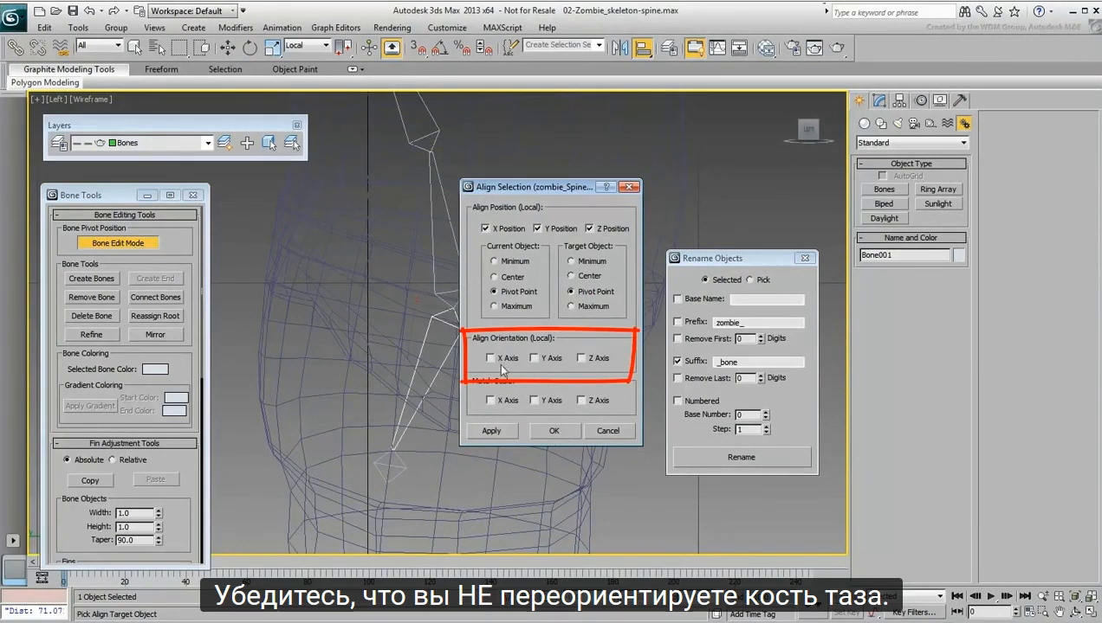
left_click(553, 432)
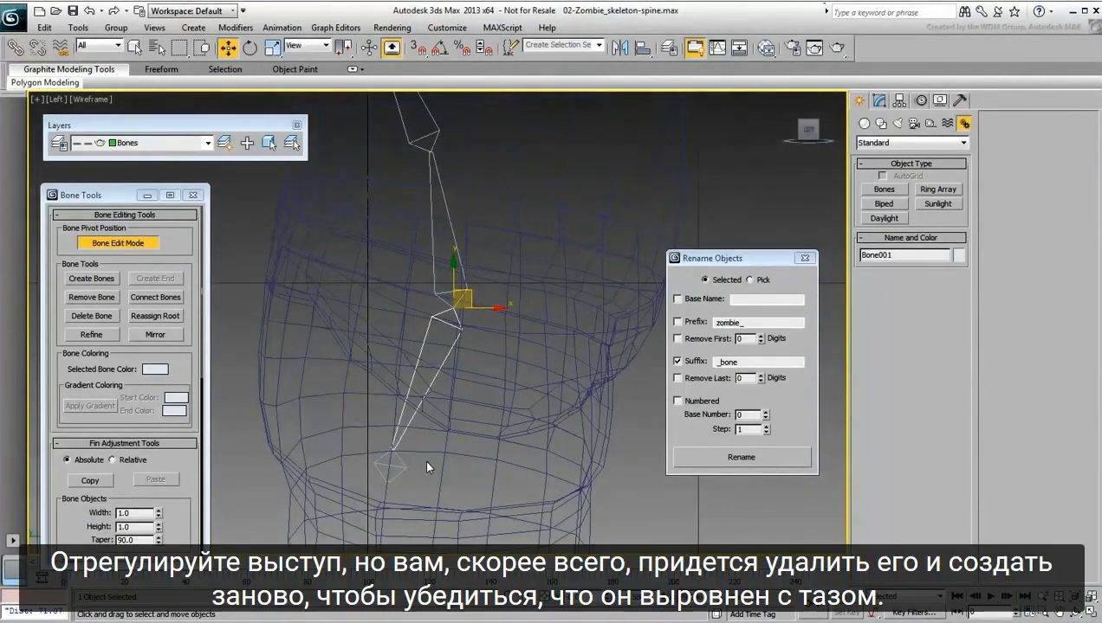
Move the pelvis end bone almost straight below the spine base and replace it with a newly created end on the pelvis bone.
left_click_drag(392, 469, 456, 436)
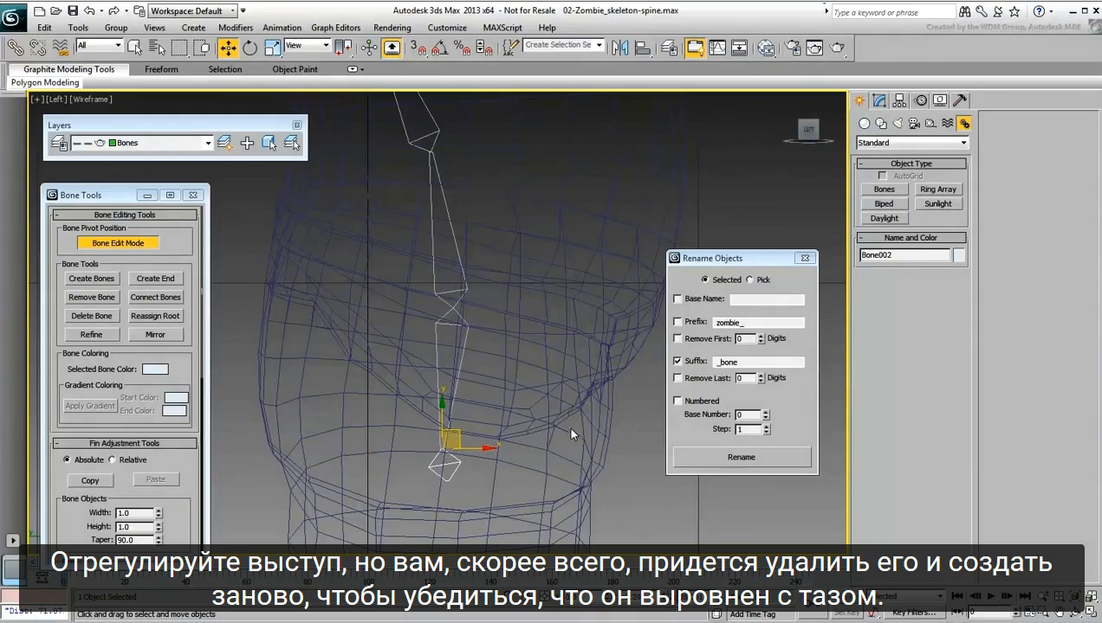
key("Delete")
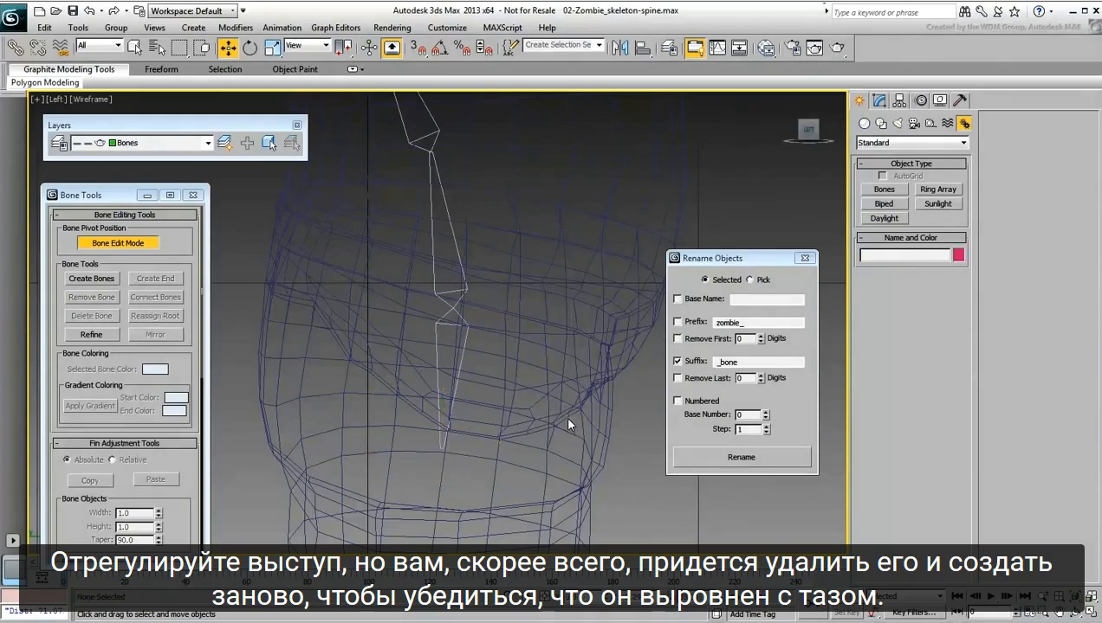
left_click(441, 426)
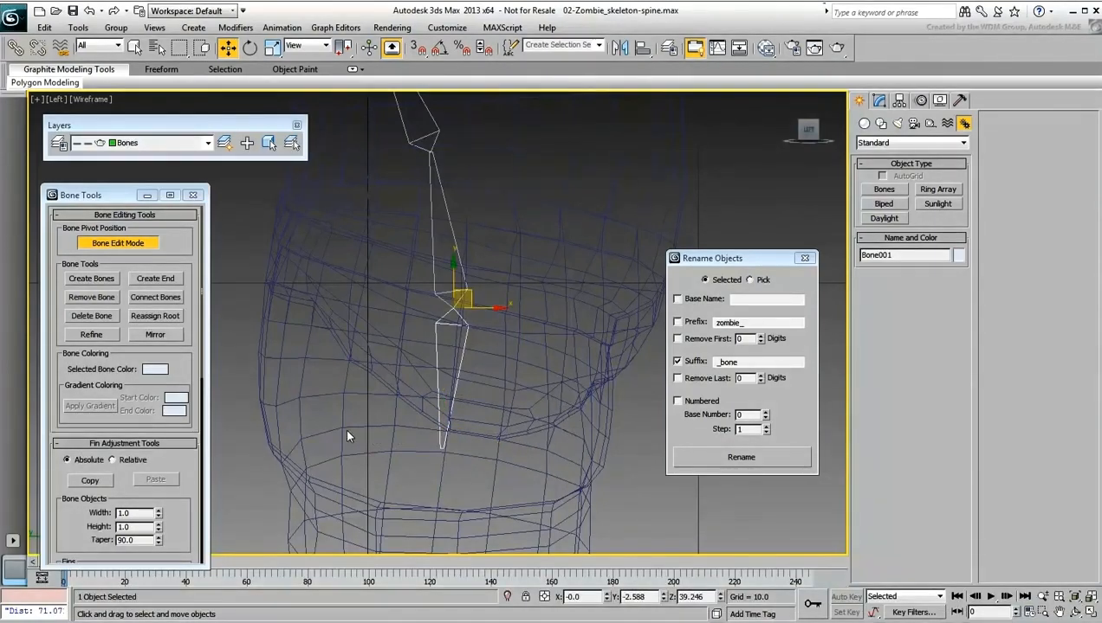
left_click(151, 280)
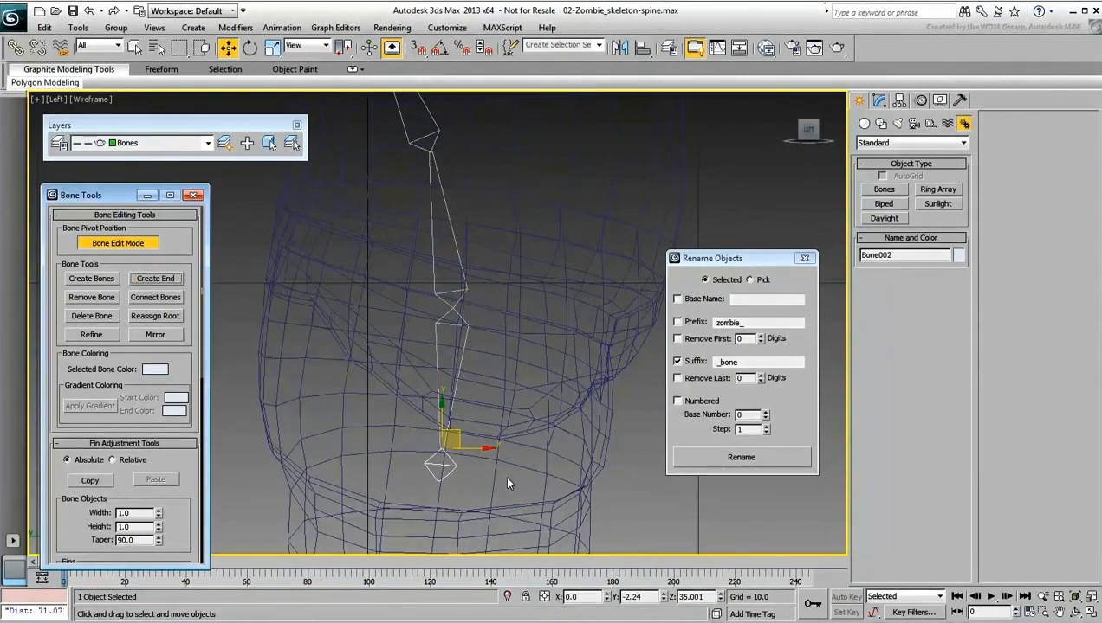
Reset the stretch on the pelvis bone and its end bone, and leave Bone Edit Mode.
left_click_drag(381, 400, 381, 398)
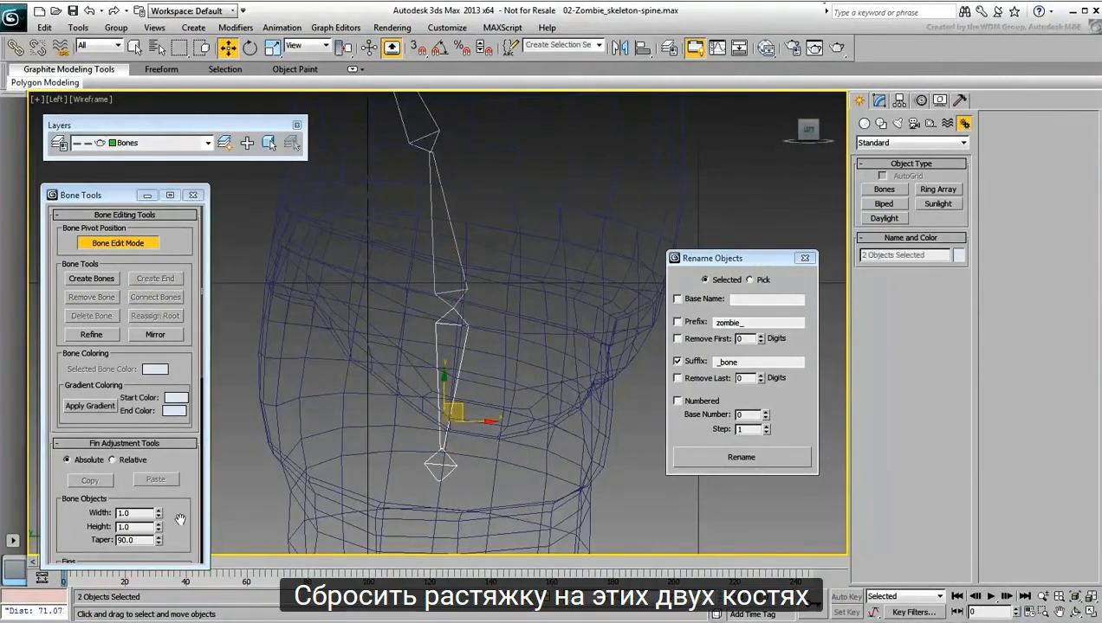
scroll(180, 519, "down", 5)
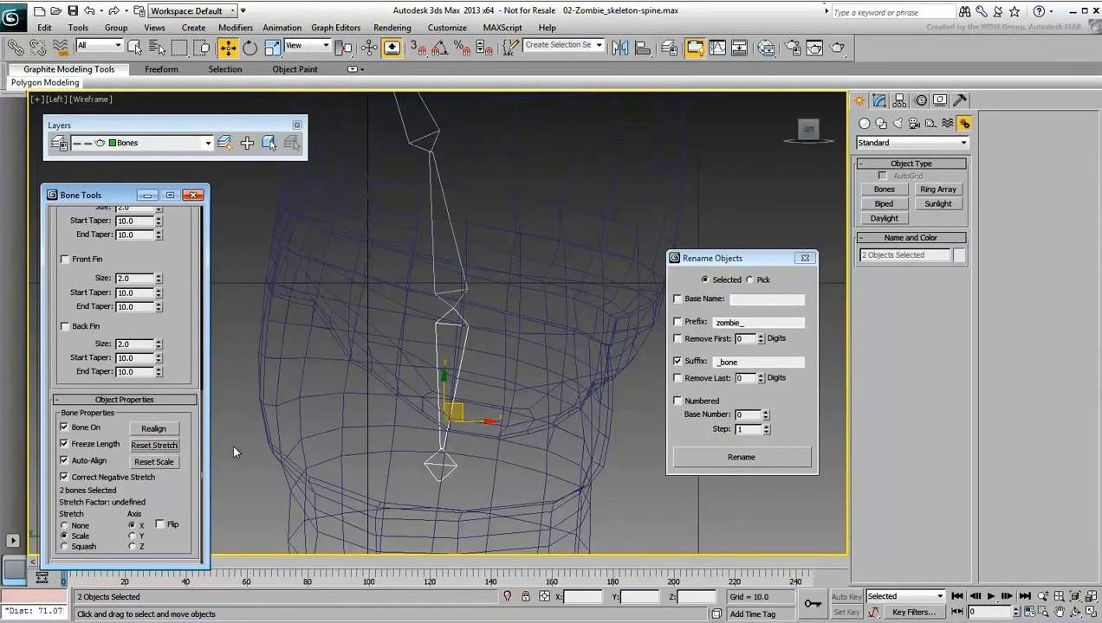
left_click(355, 442)
scroll(126, 381, "up", 5)
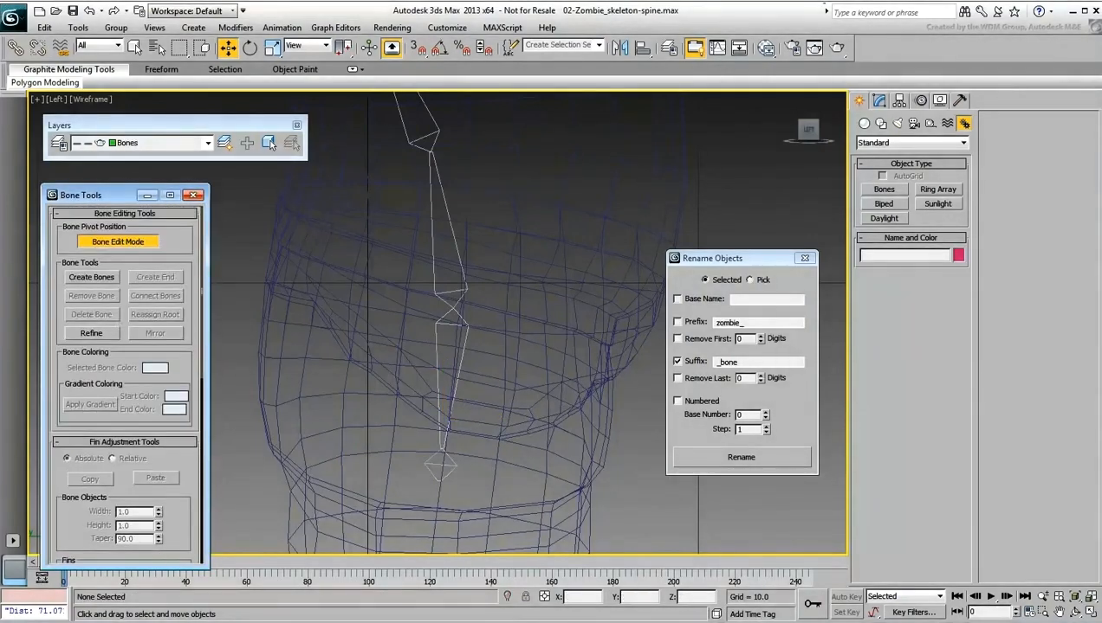
left_click(118, 241)
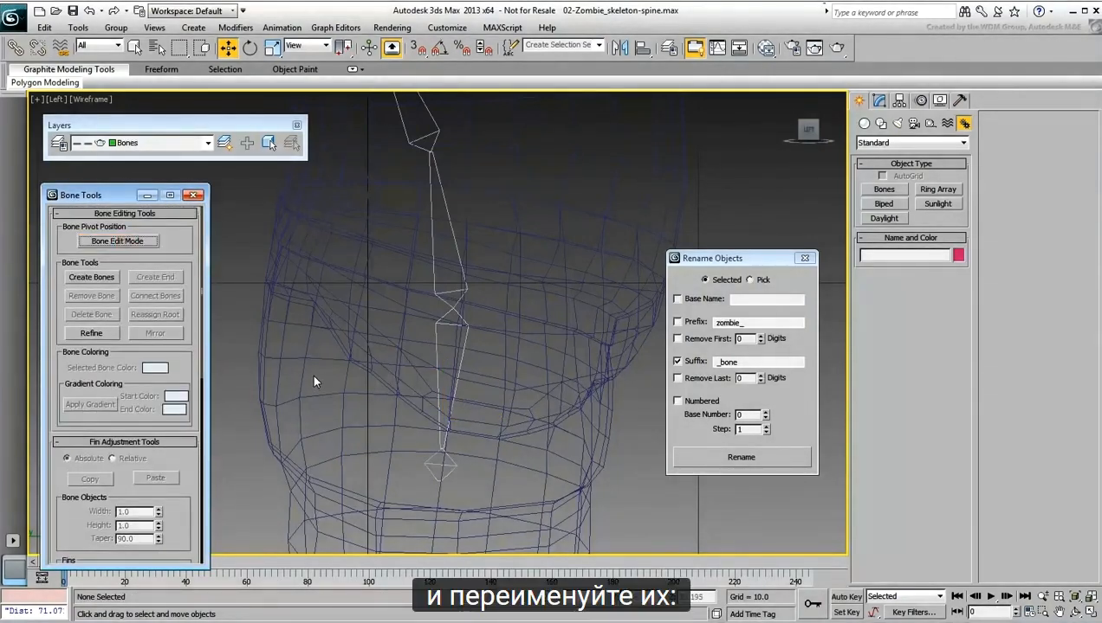
Rename the pelvis bone to Pelvis and its end bone to Pelvis-nub.
left_click_drag(525, 356, 405, 392)
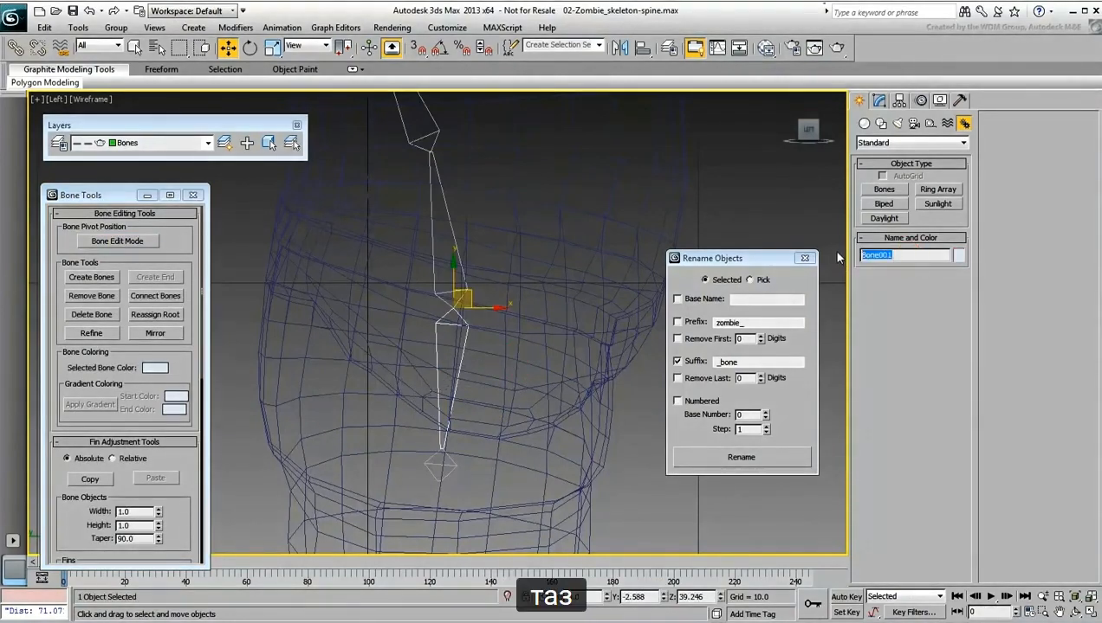
type("Pelvis")
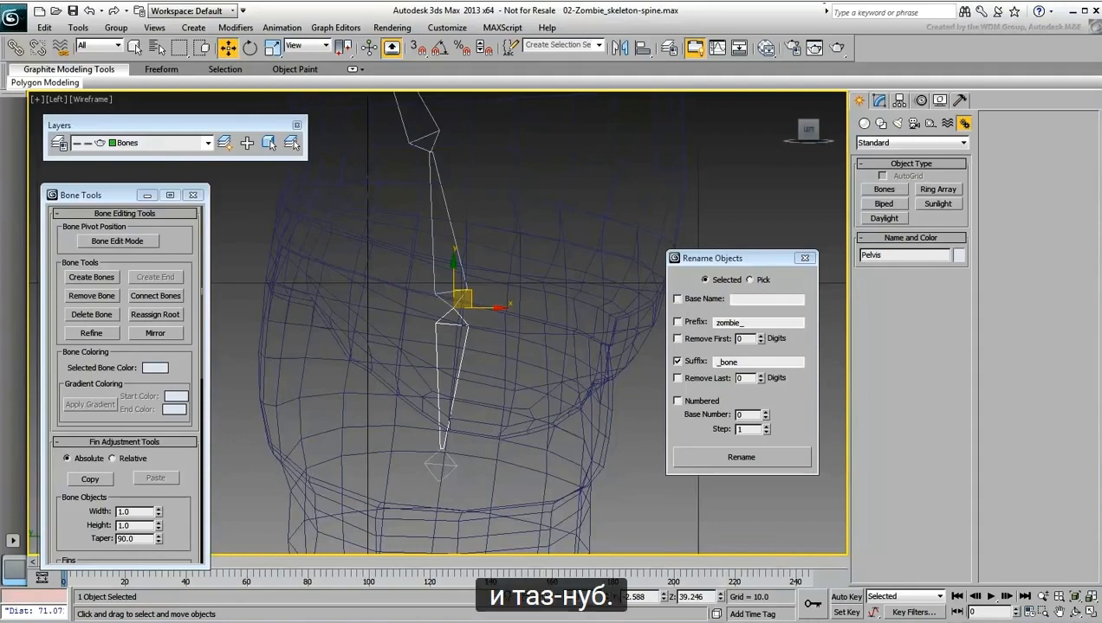
left_click(440, 465)
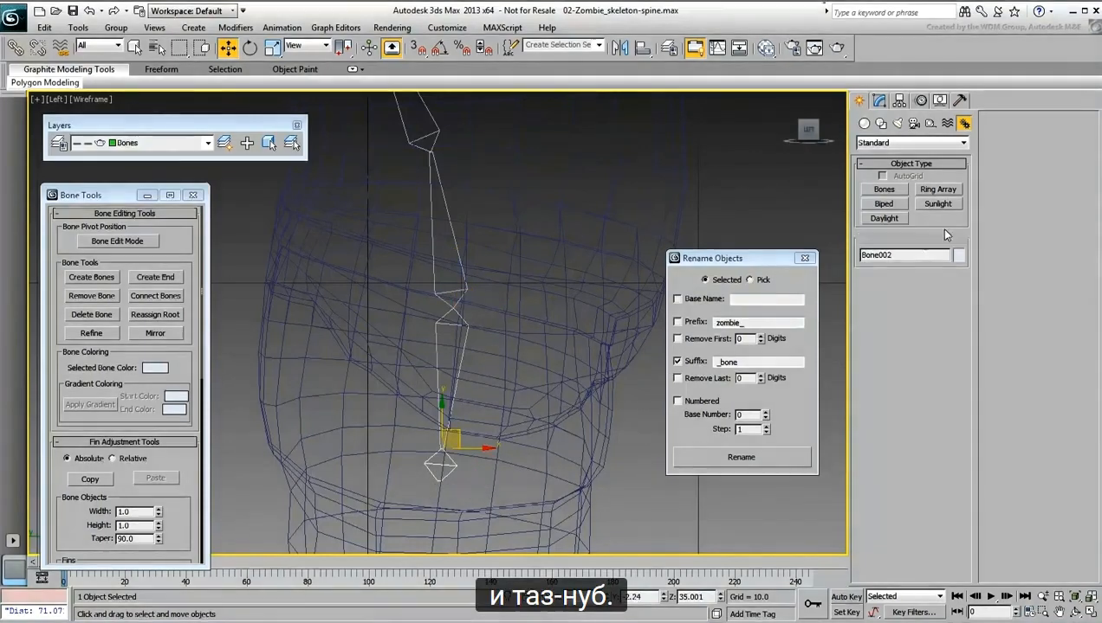
left_click(909, 256)
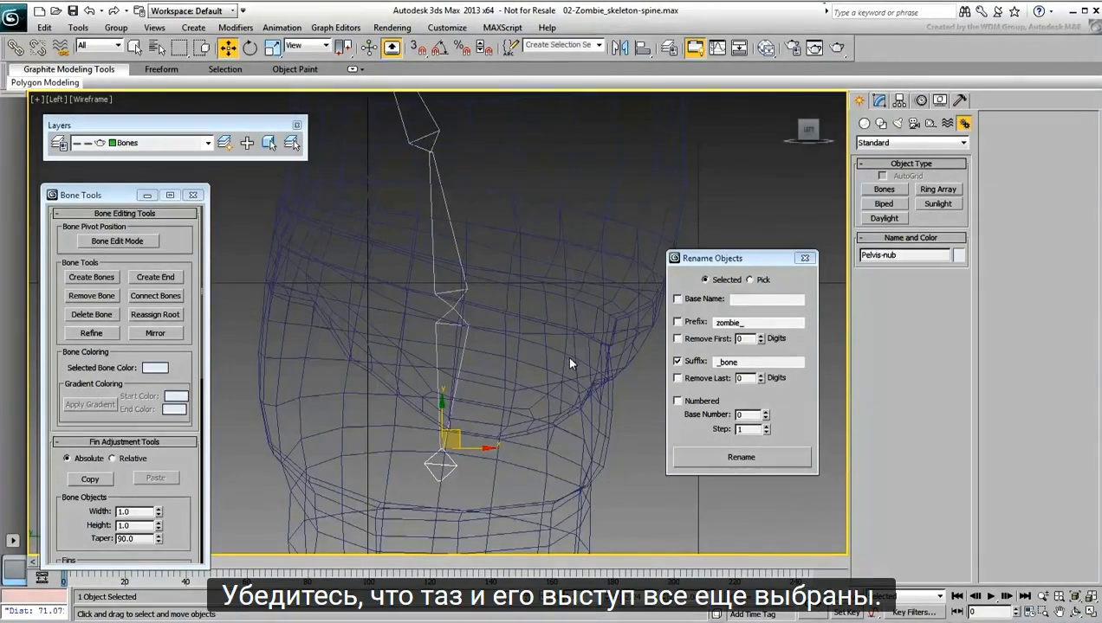
Add the prefix zombie_ and suffix _bone to the pelvis bone and its nub, and close the Rename Objects and Bone Tools dialogs.
left_click_drag(557, 383, 391, 512)
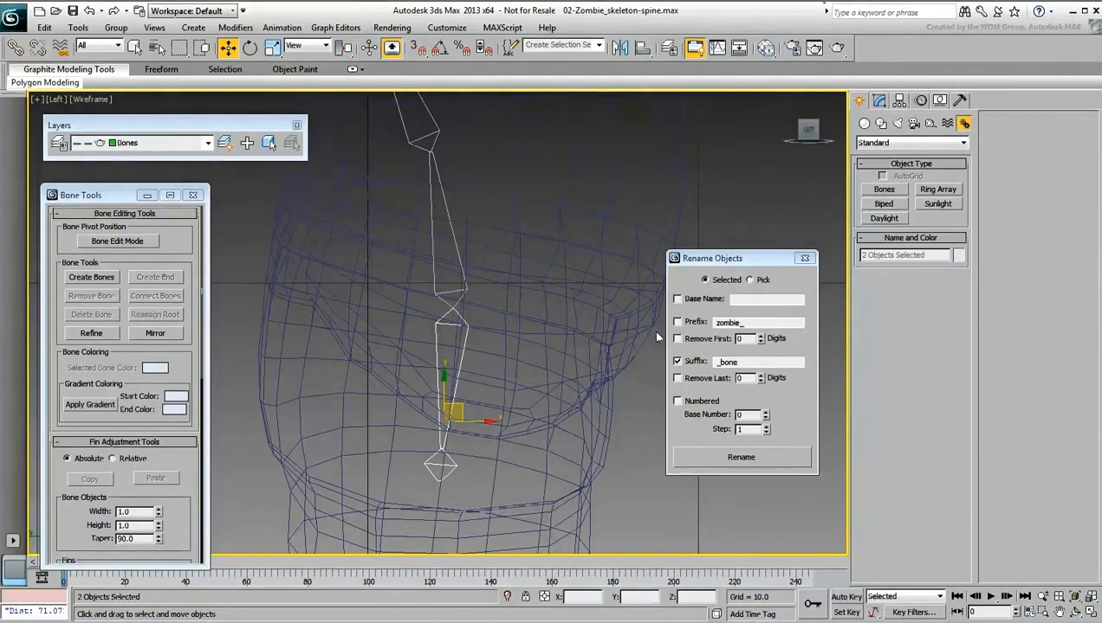
left_click(677, 321)
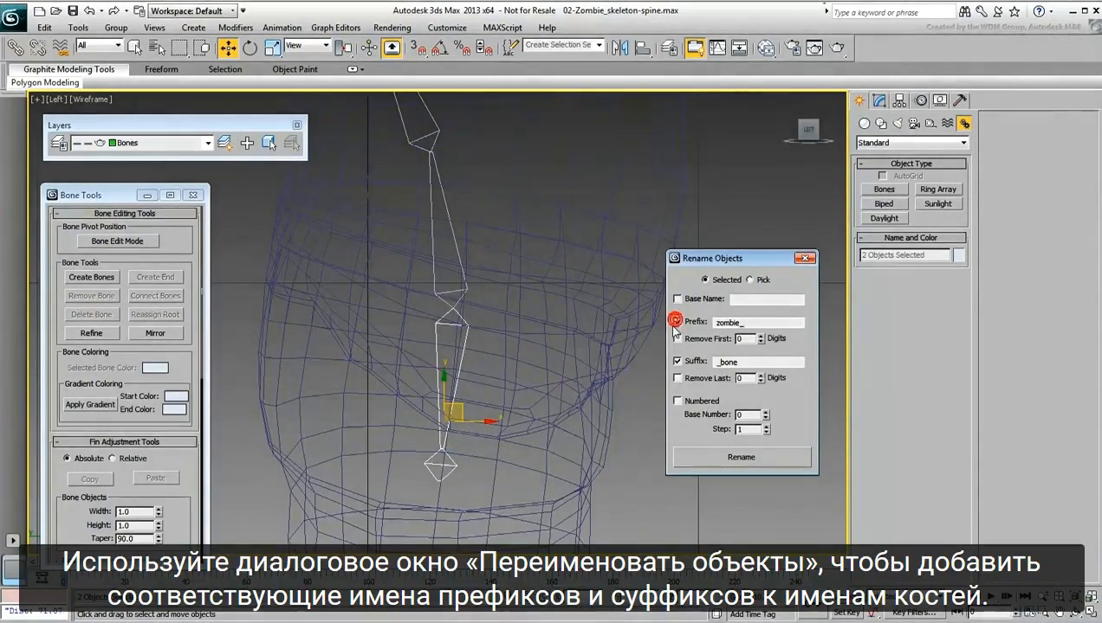
left_click(740, 457)
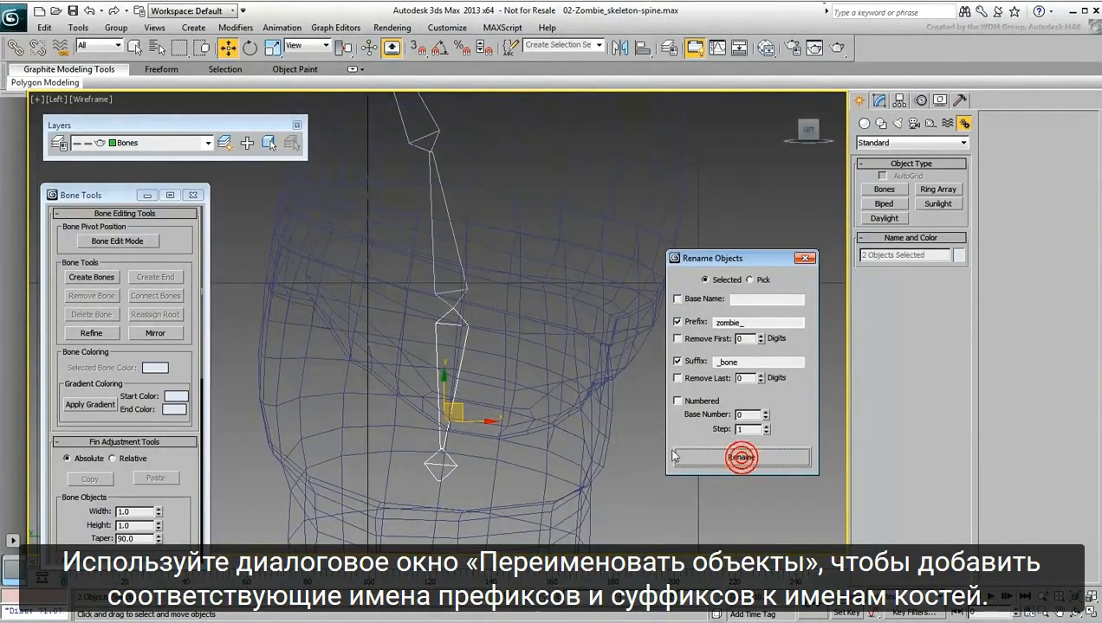
left_click_drag(555, 378, 403, 395)
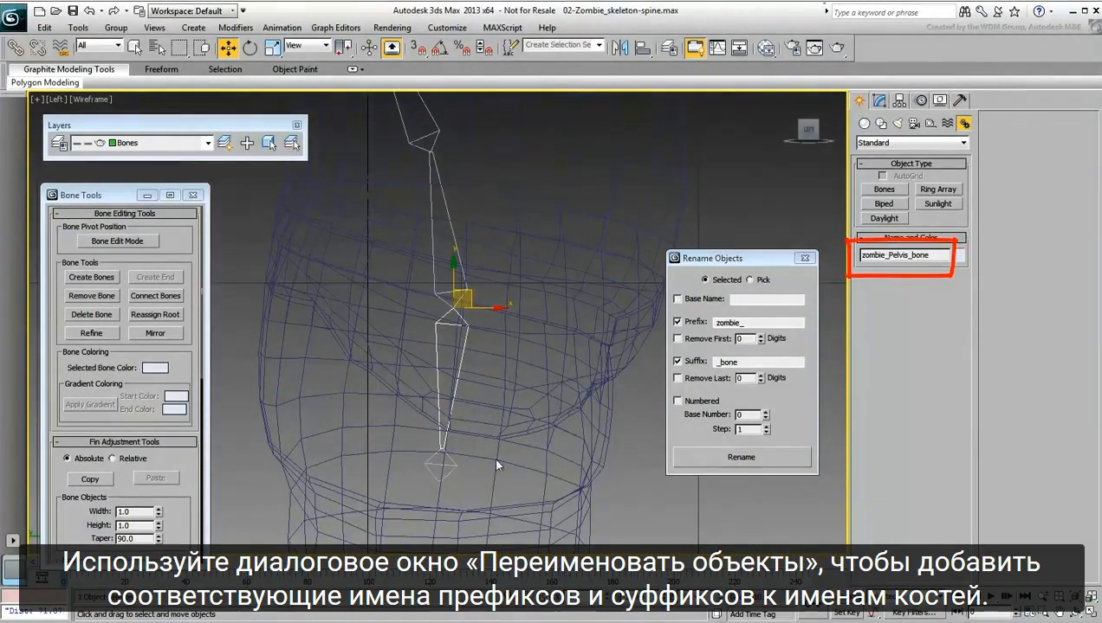
left_click_drag(484, 511, 393, 477)
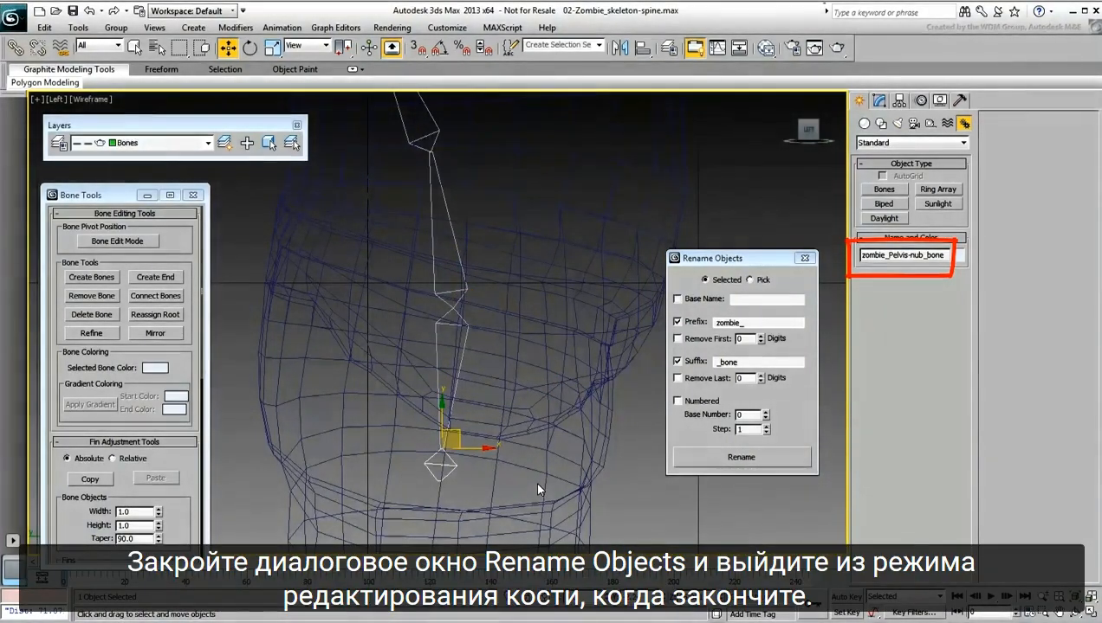
left_click(805, 258)
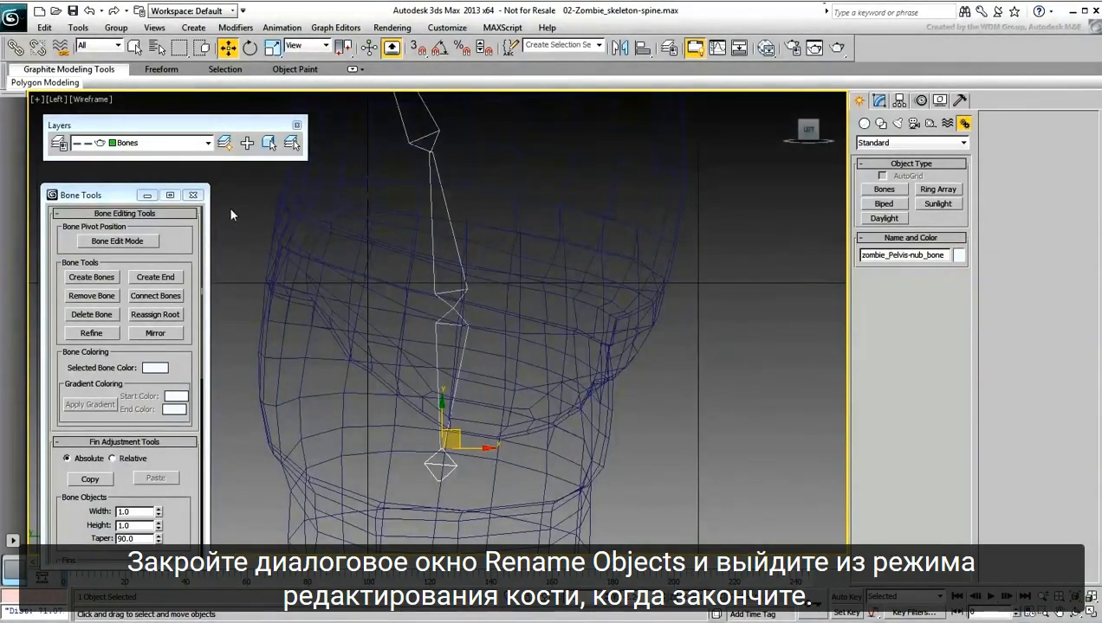
left_click(195, 195)
Enlarge the pelvis bone in a perspective view by setting its width and height to 4.
left_click_drag(569, 349, 447, 363)
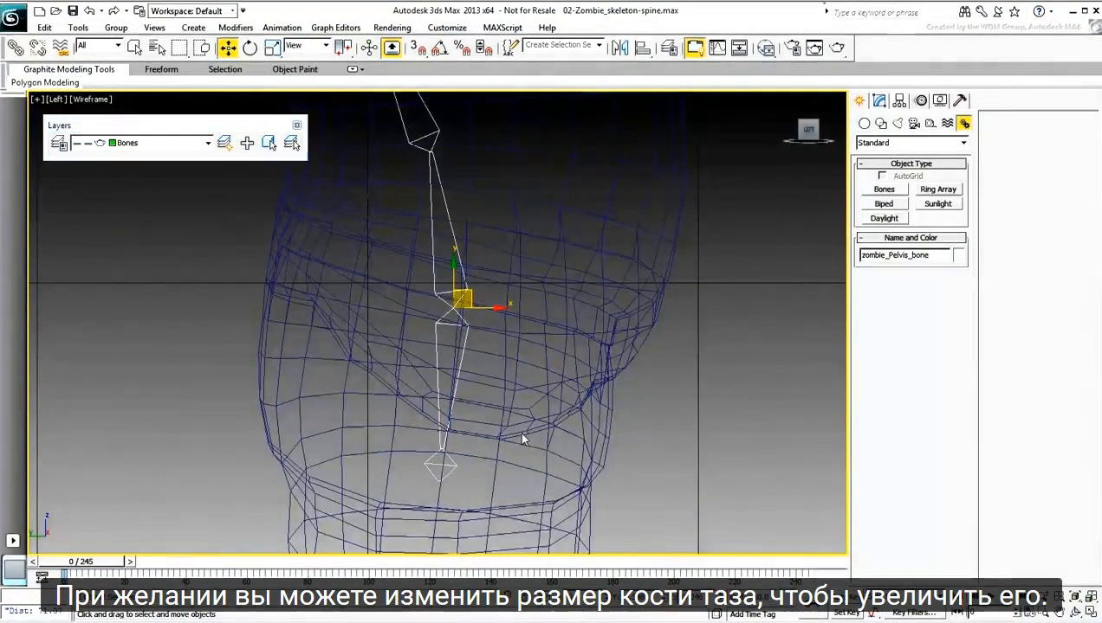
middle_click_drag(522, 438, 440, 457, "alt")
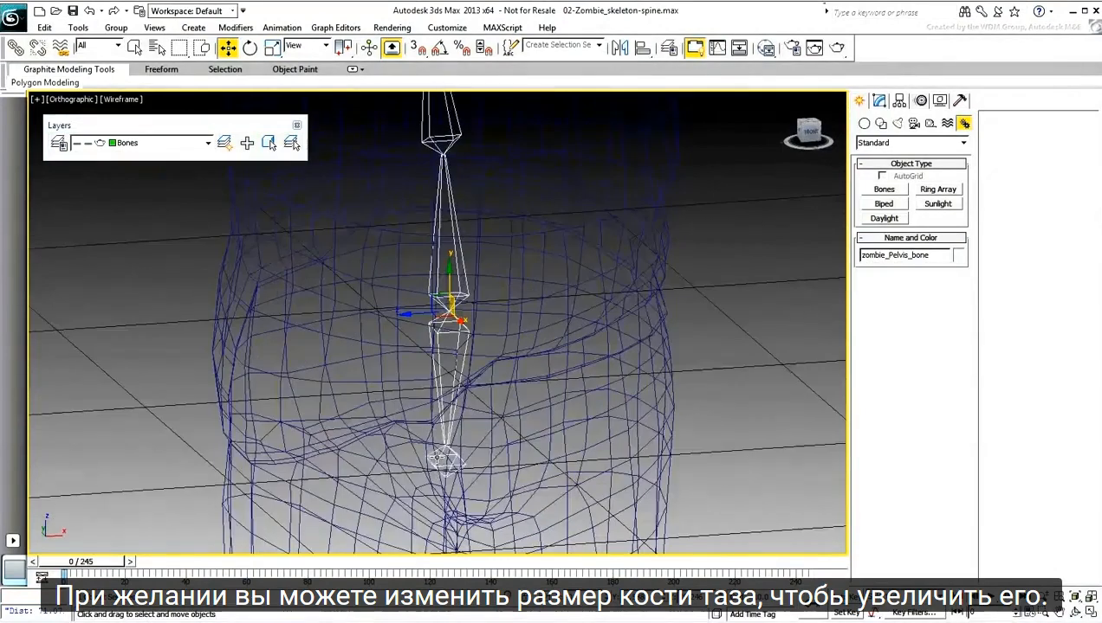
key("p")
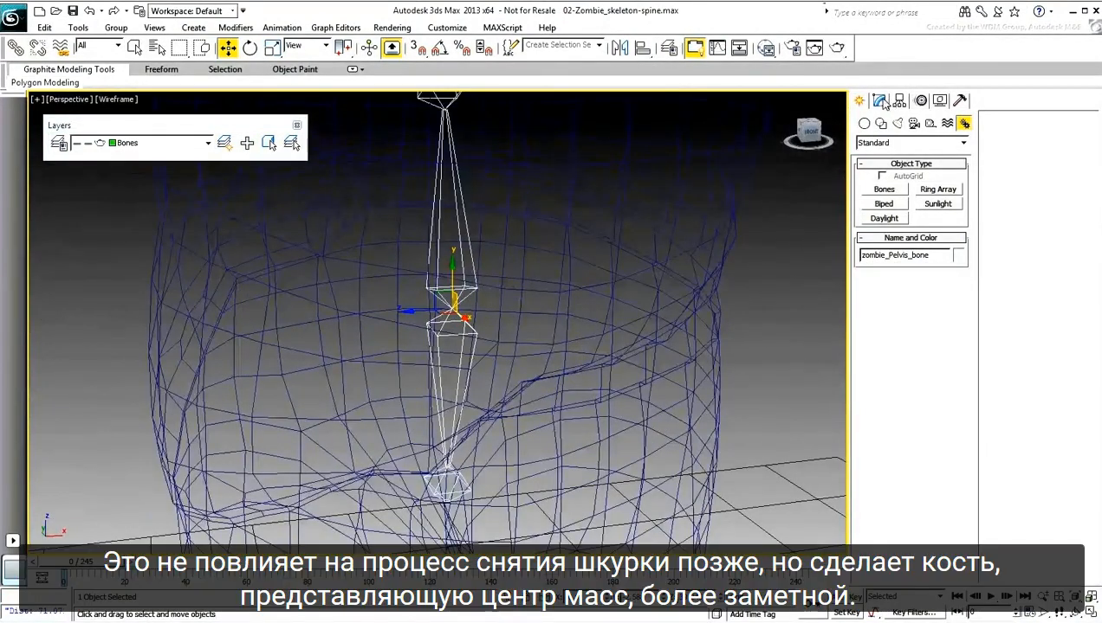
left_click(879, 101)
left_click_drag(948, 310, 956, 147)
double_click(927, 307)
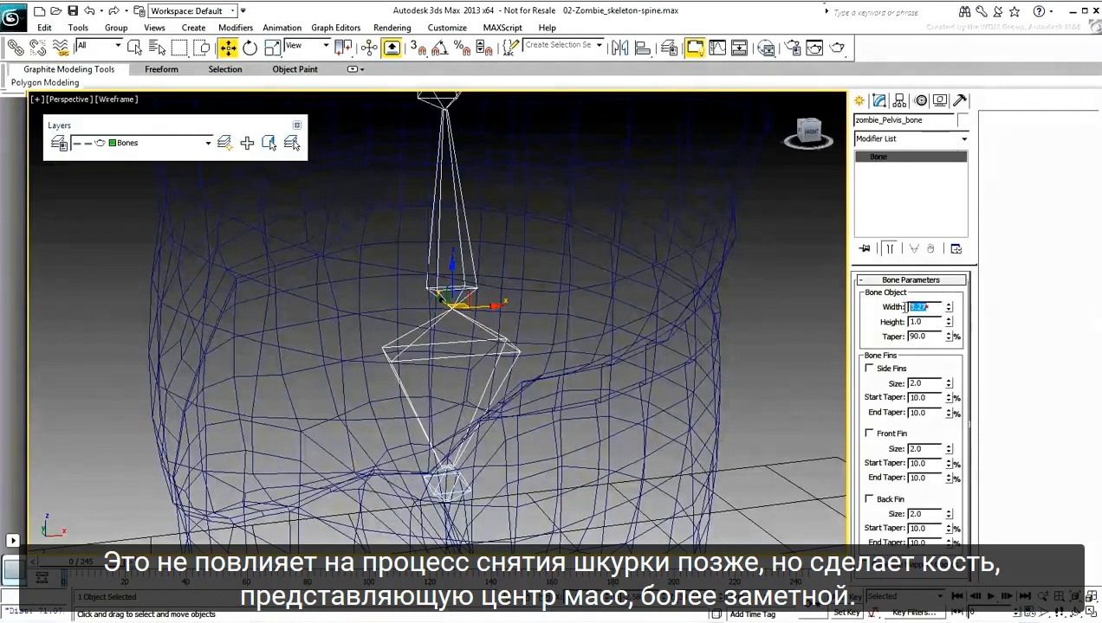
type("4")
key("Tab")
type("4")
key("Tab")
Reduce the pelvis bone's width and height to 3 and check its size against the body mesh.
double_click(927, 306)
type("3")
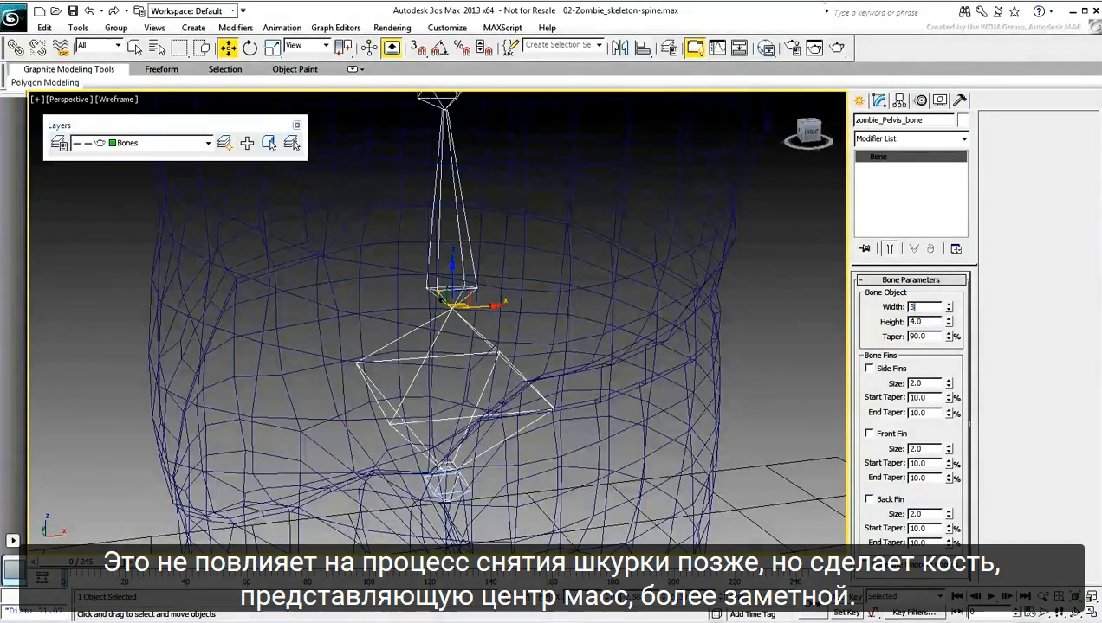
key("Tab")
type("3")
key("Return")
middle_click_drag(400, 384, 425, 361, "alt")
scroll(511, 374, "down", 10)
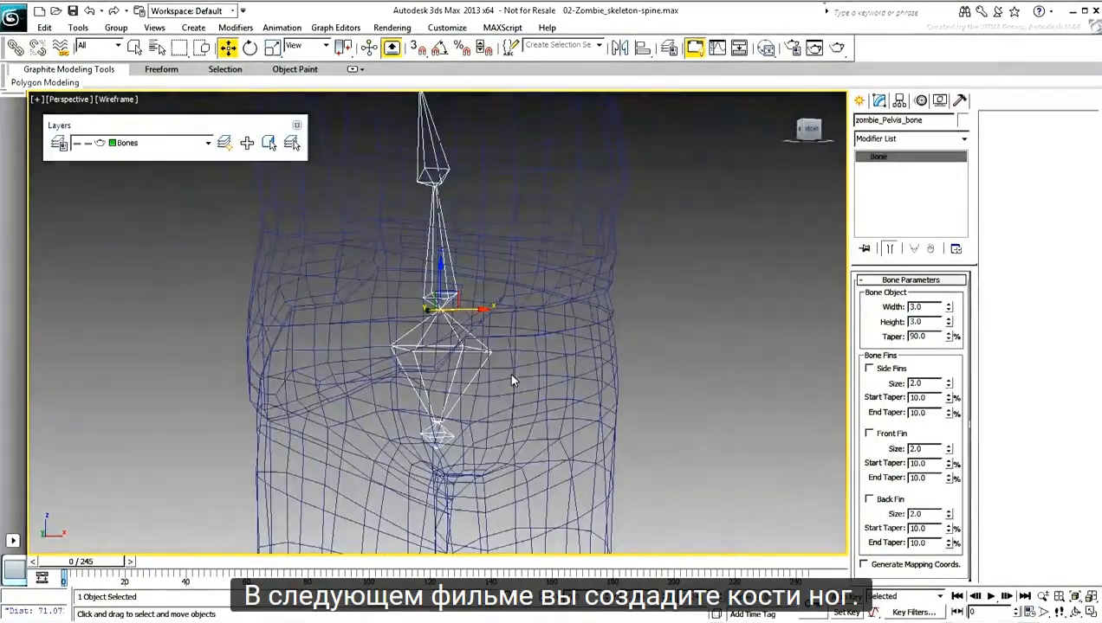